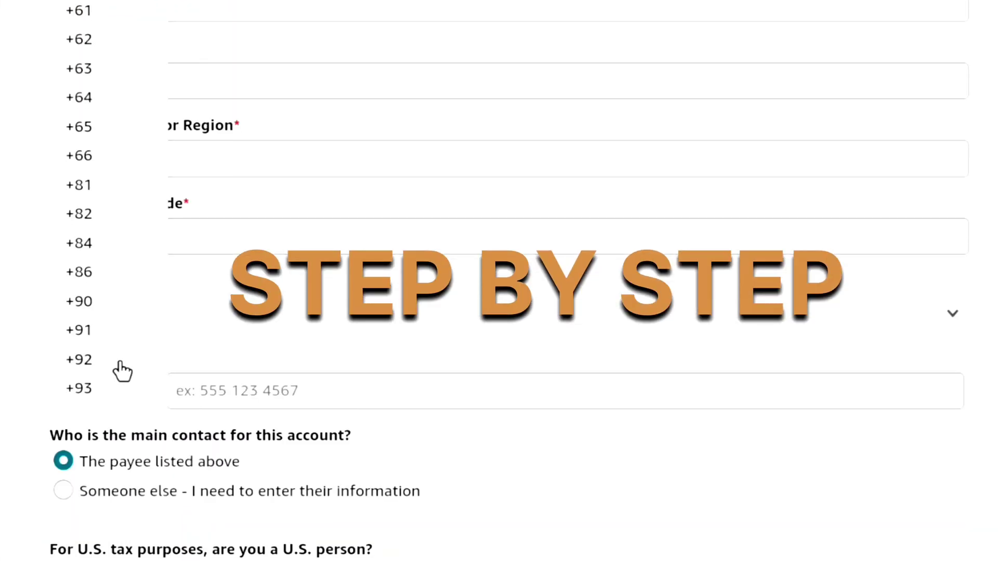
# Set the phone code to +91, mark the content as Social Networking, and finish registration.
pyautogui.click(104, 327)
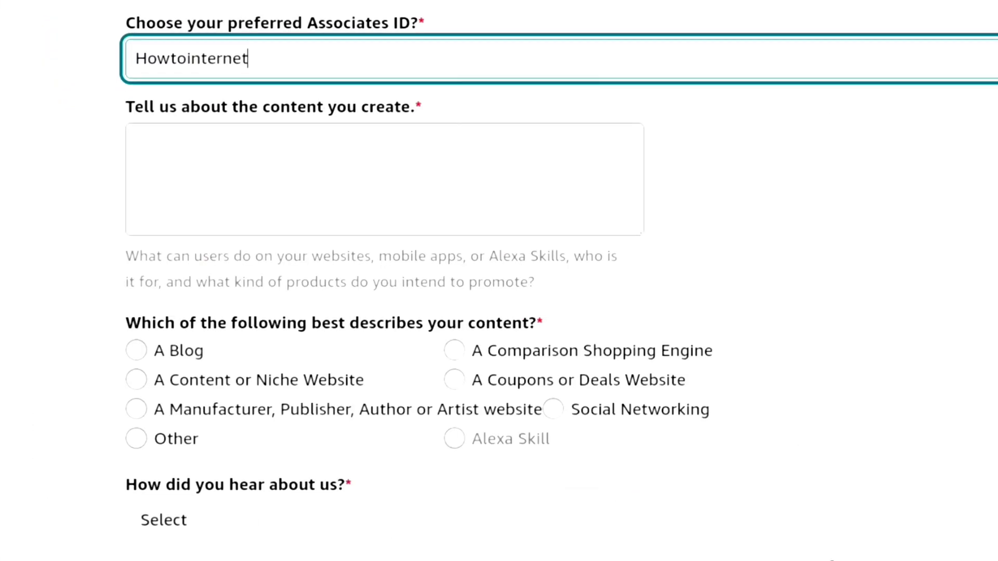
pyautogui.write('19')
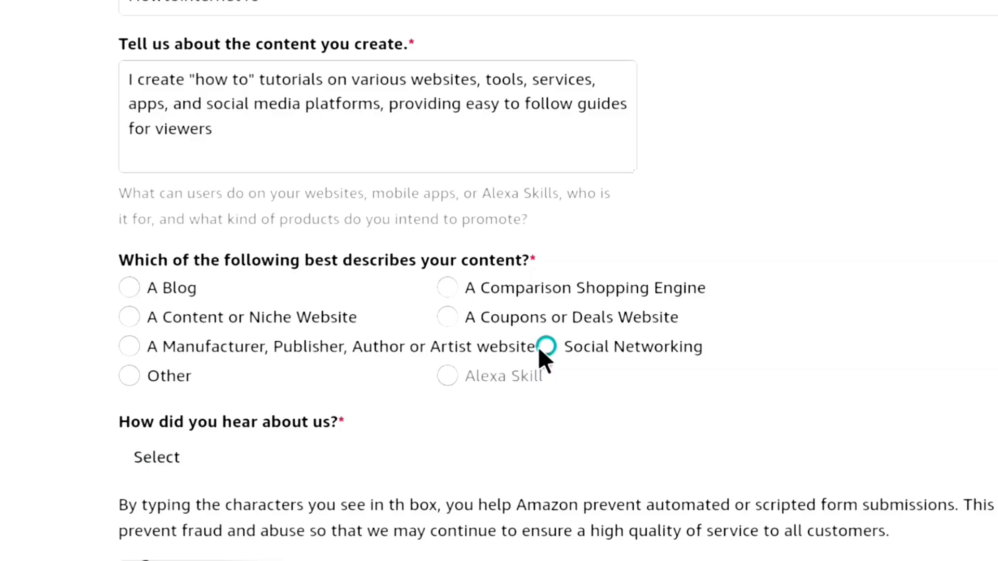
pyautogui.click(543, 347)
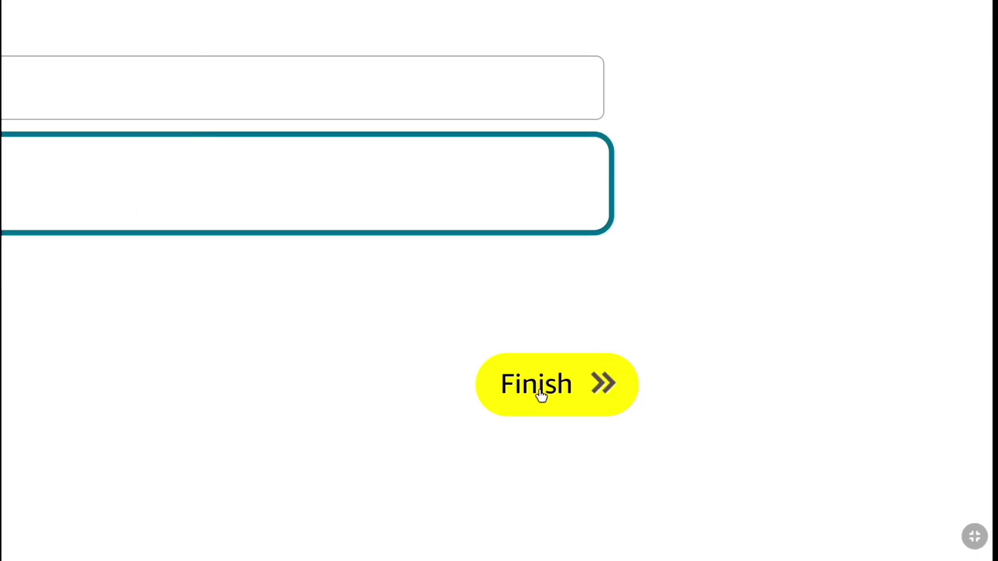
pyautogui.click(541, 395)
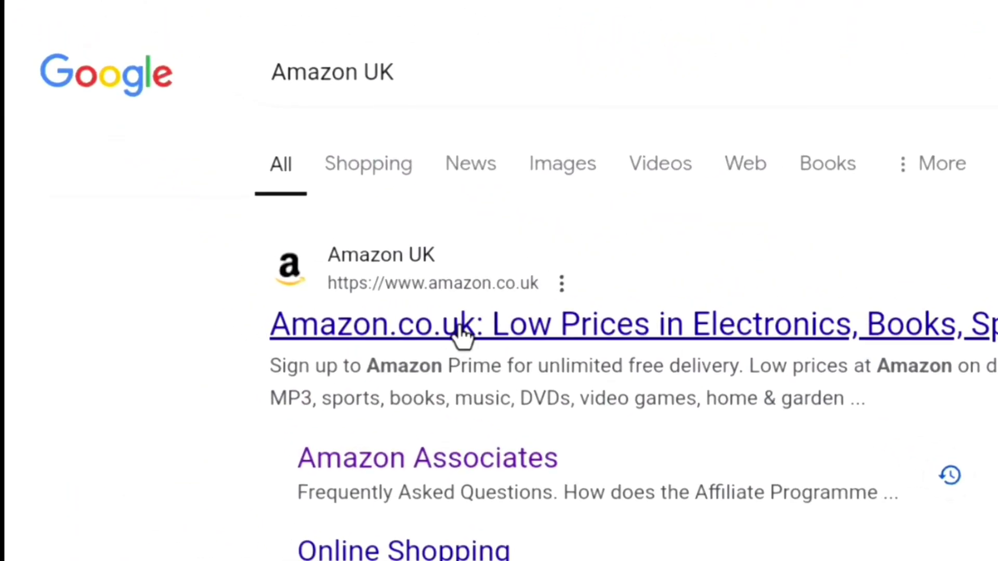
# Copy a SiteStripe text short link for the Nothing Phone (2) page on Amazon.co.uk.
pyautogui.click(241, 168)
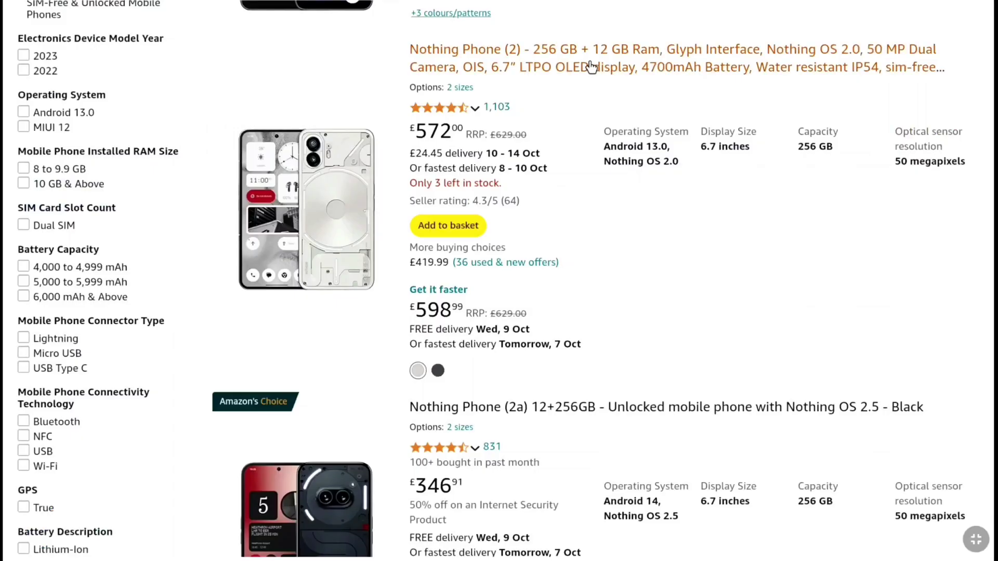
pyautogui.click(591, 66)
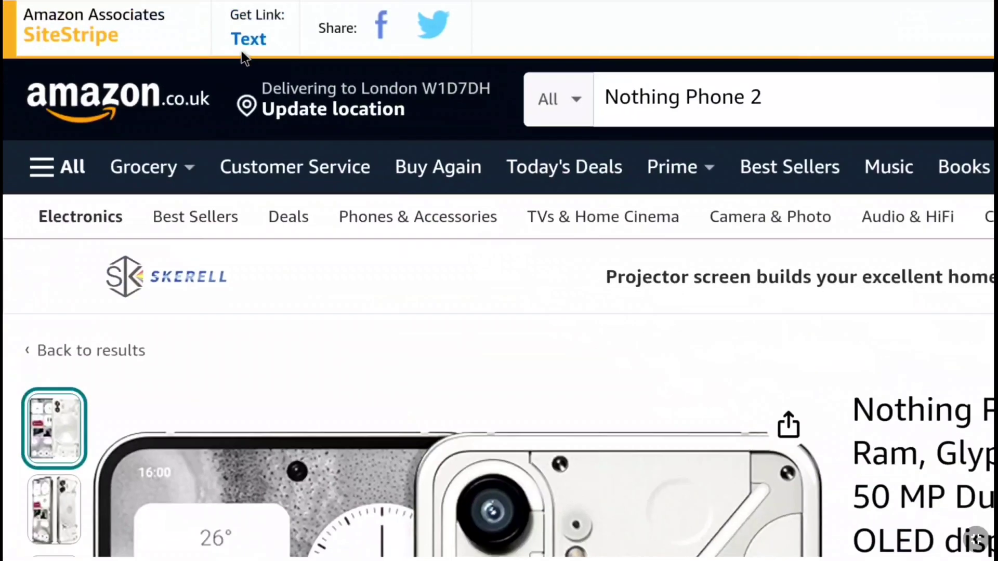
pyautogui.click(136, 20)
pyautogui.moveTo(47, 154); pyautogui.dragTo(176, 155)
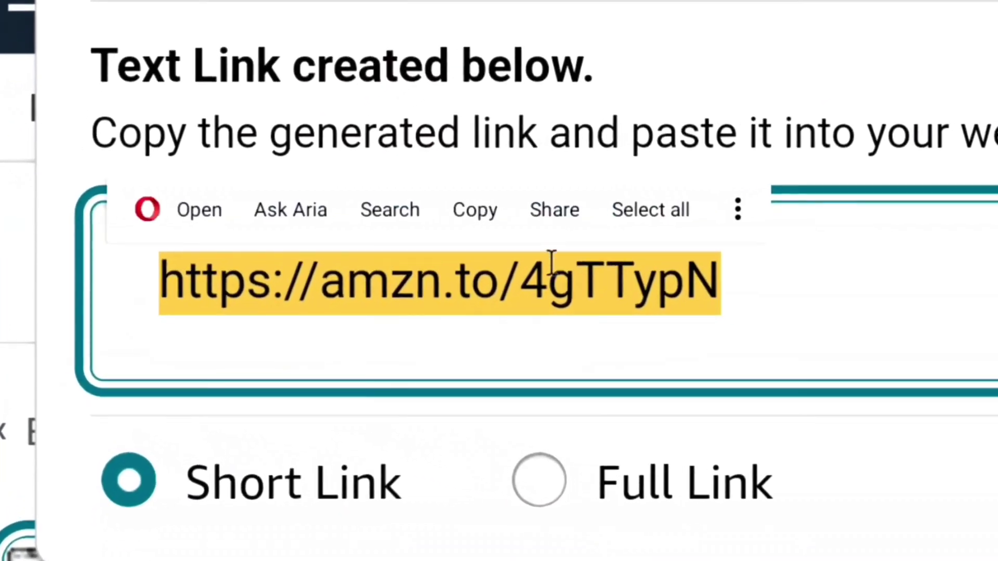
pyautogui.click(485, 222)
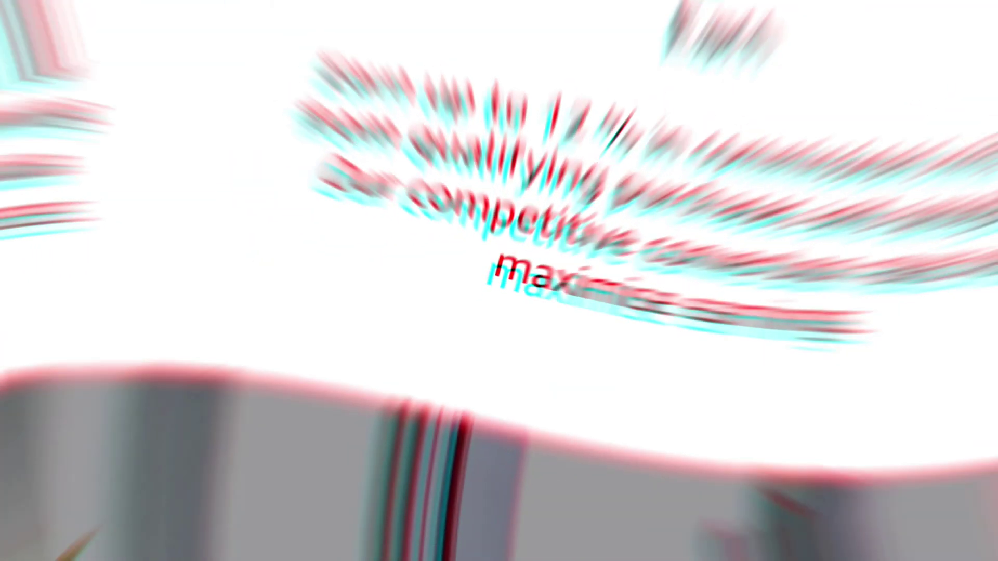
pyautogui.moveTo(353, 162); pyautogui.dragTo(900, 163)
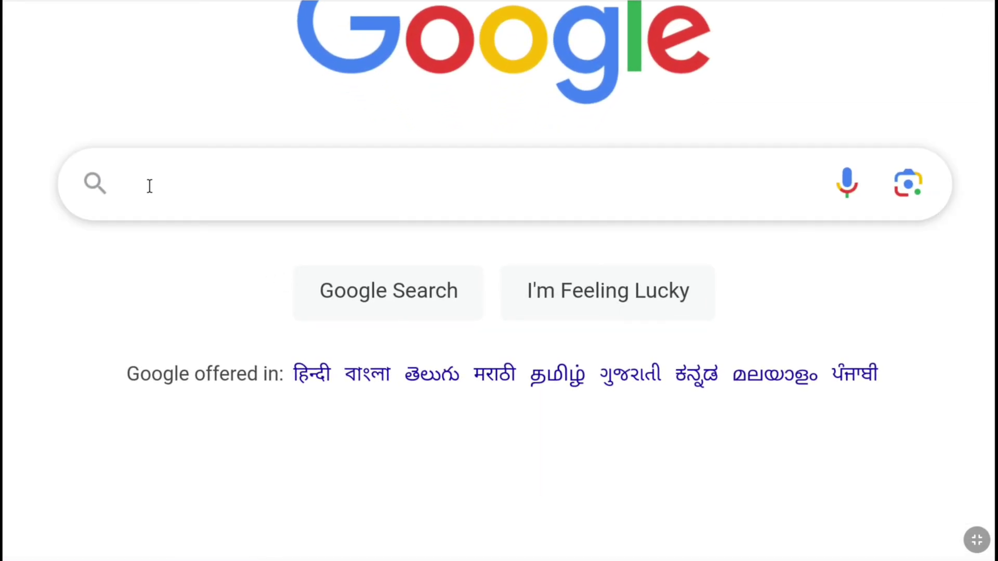
# Search Google for 'UK Amazon Affiliate' and open the Amazon.co.uk Associates Central result.
pyautogui.write('UK Amazon Affiliate')
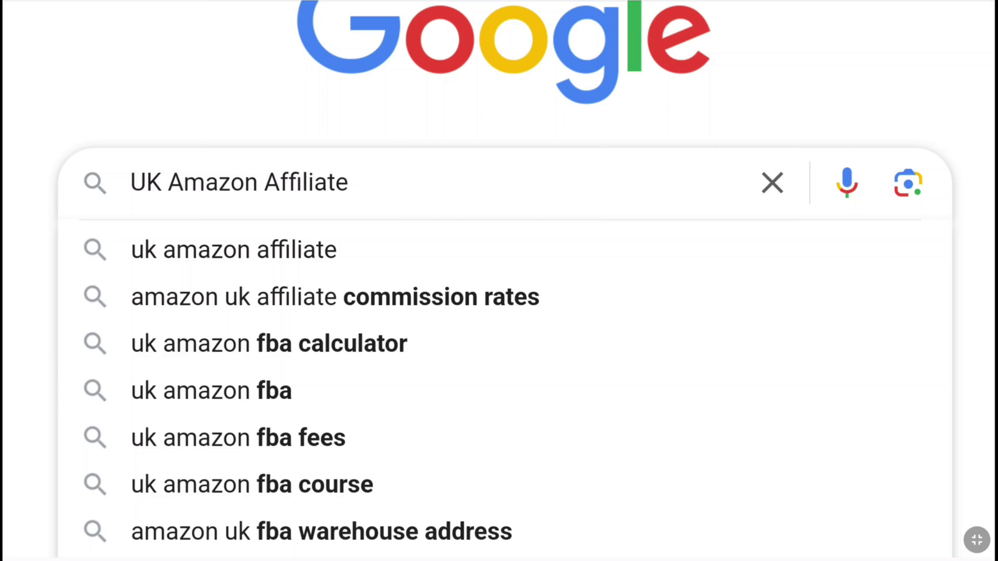
pyautogui.press('Return')
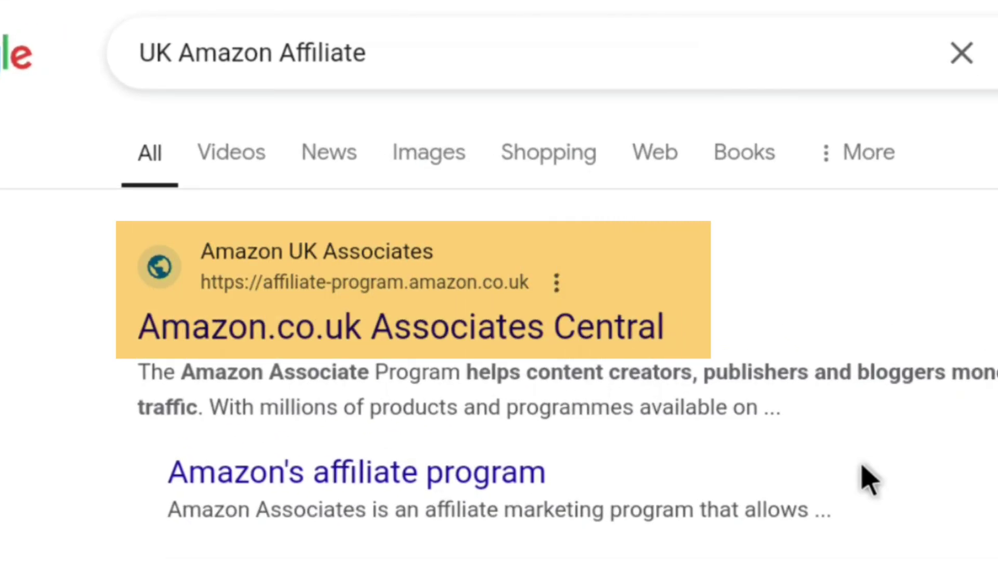
pyautogui.click(328, 340)
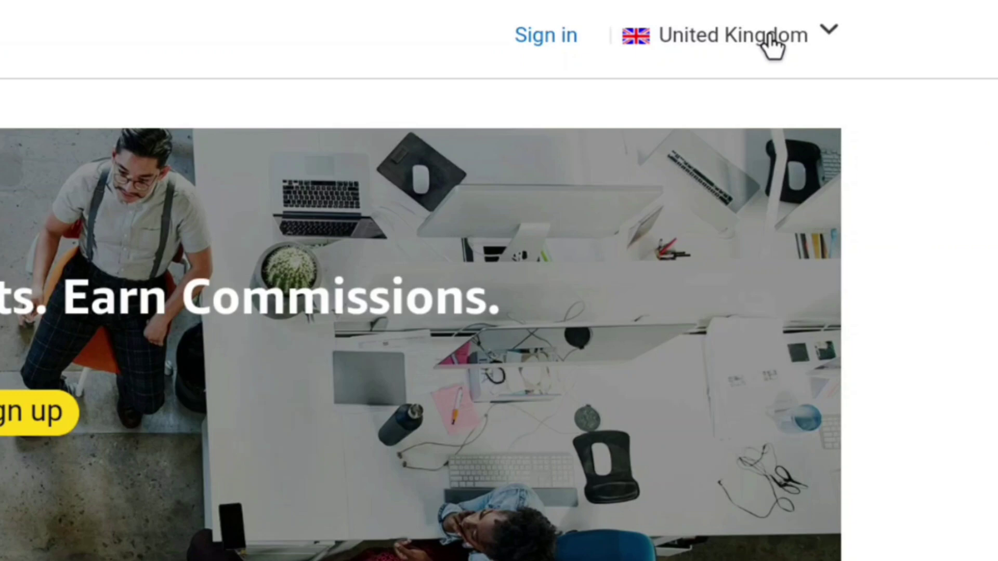
# Check the country list, then start the Associates sign-up from the banner's Sign up button.
pyautogui.click(879, 23)
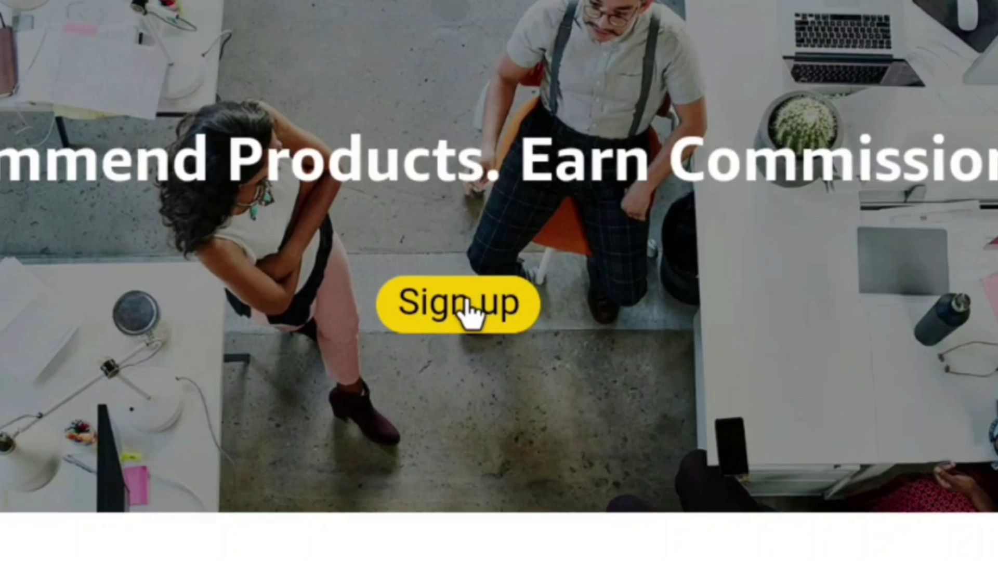
pyautogui.click(466, 305)
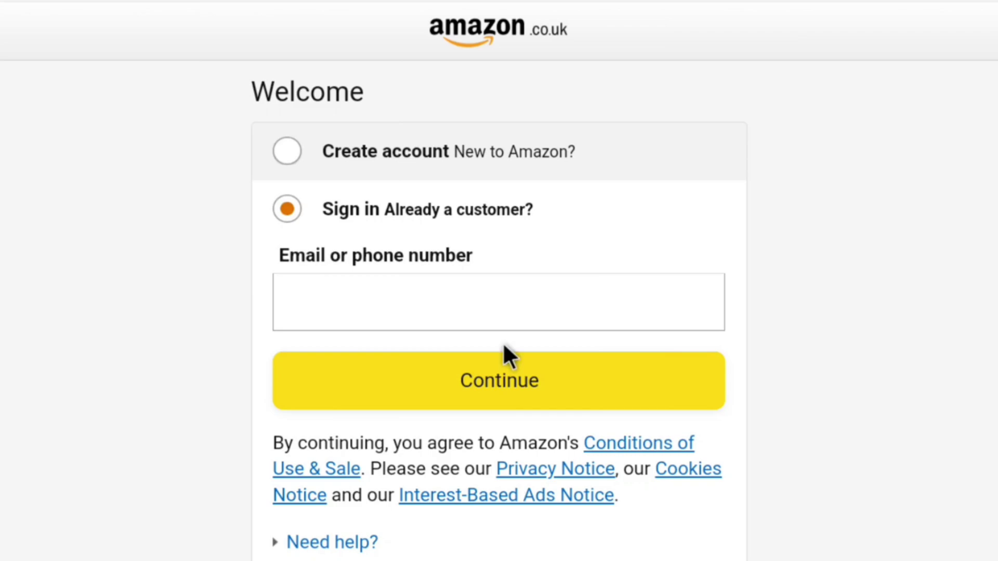
# Choose to create a new Amazon account and enter a name.
pyautogui.click(287, 150)
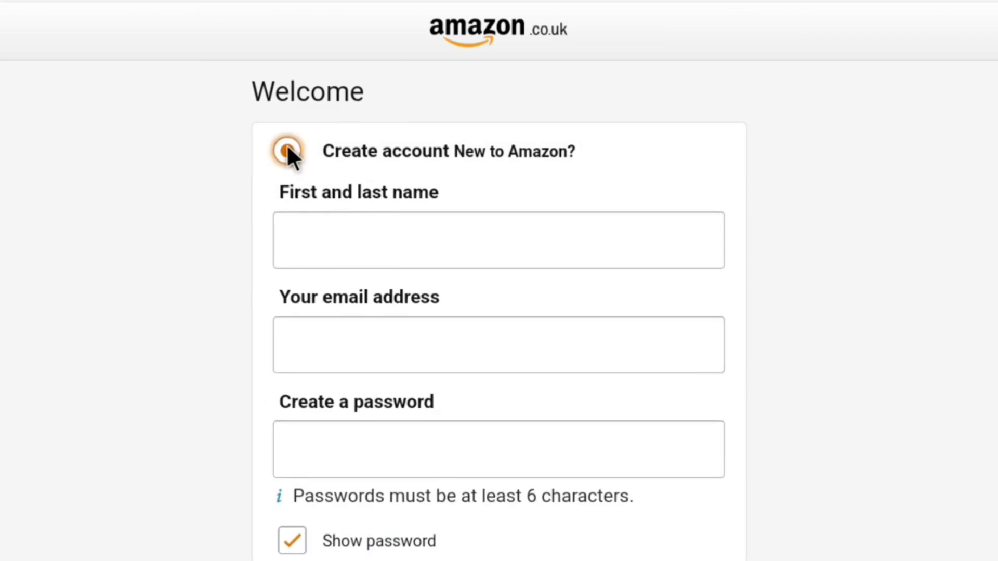
pyautogui.write('John Smith')
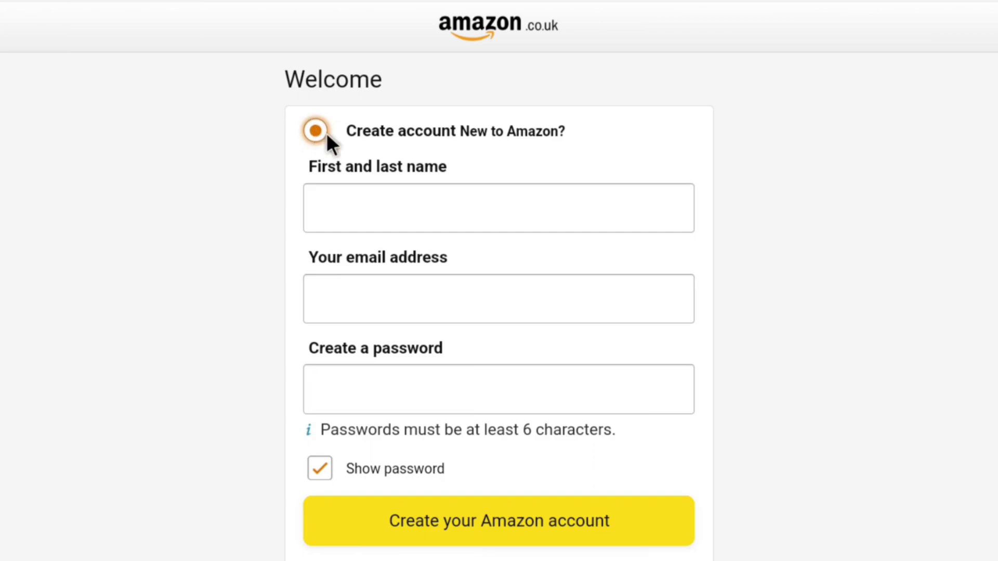
pyautogui.scroll(-2, 312, 130)
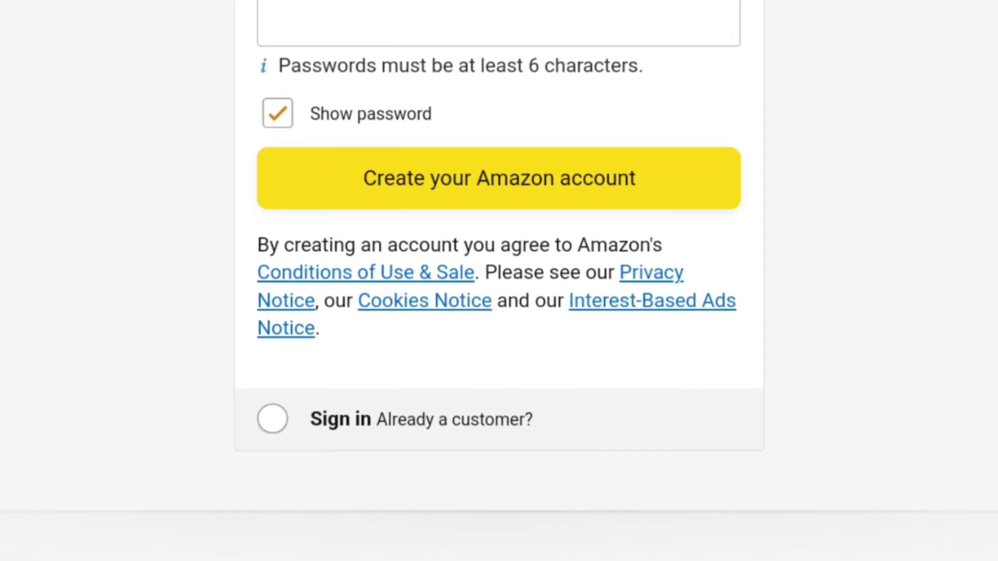
# Switch to signing in and continue with the saved account e-mail address.
pyautogui.click(265, 414)
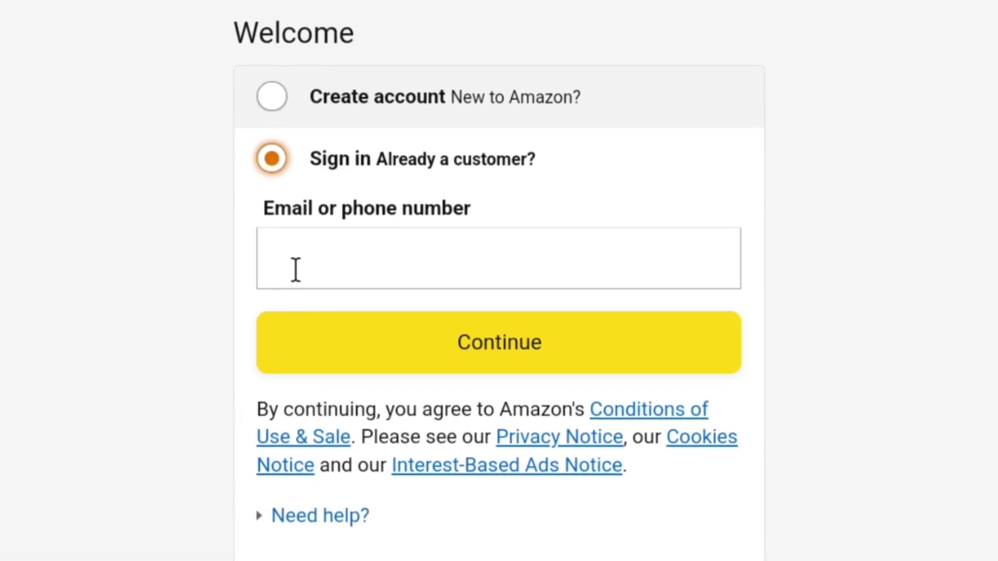
pyautogui.click(302, 260)
pyautogui.write('howt')
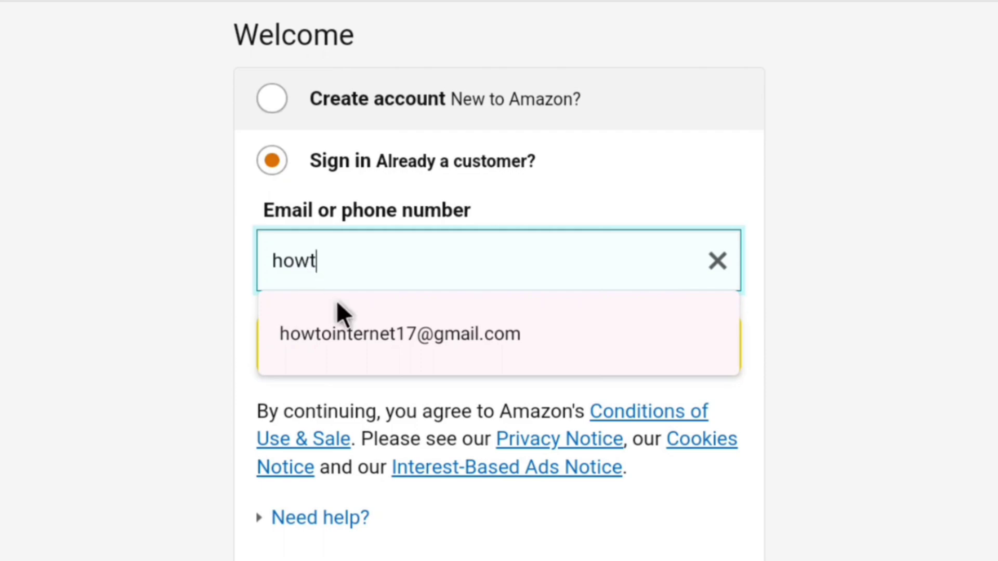
pyautogui.click(363, 333)
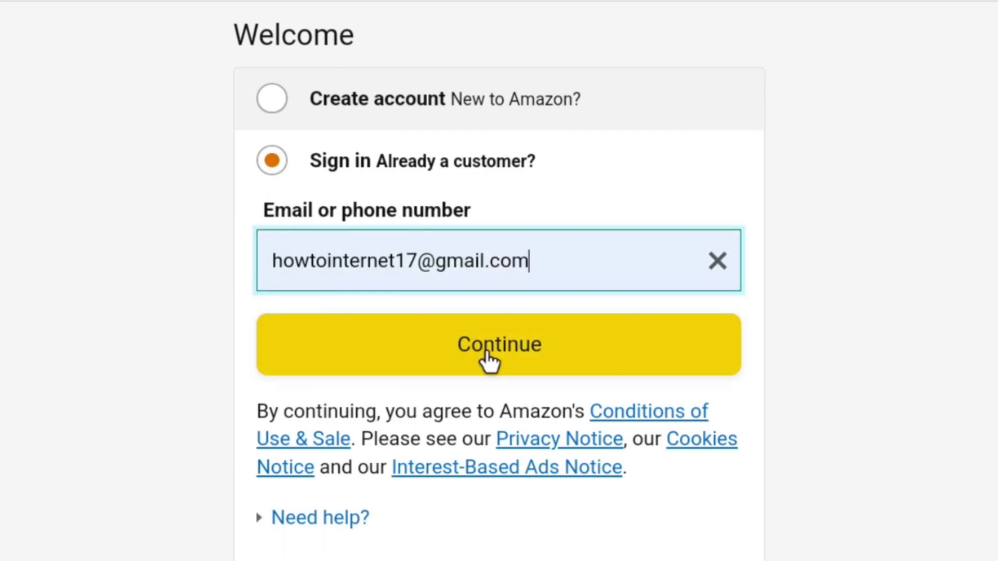
pyautogui.click(487, 359)
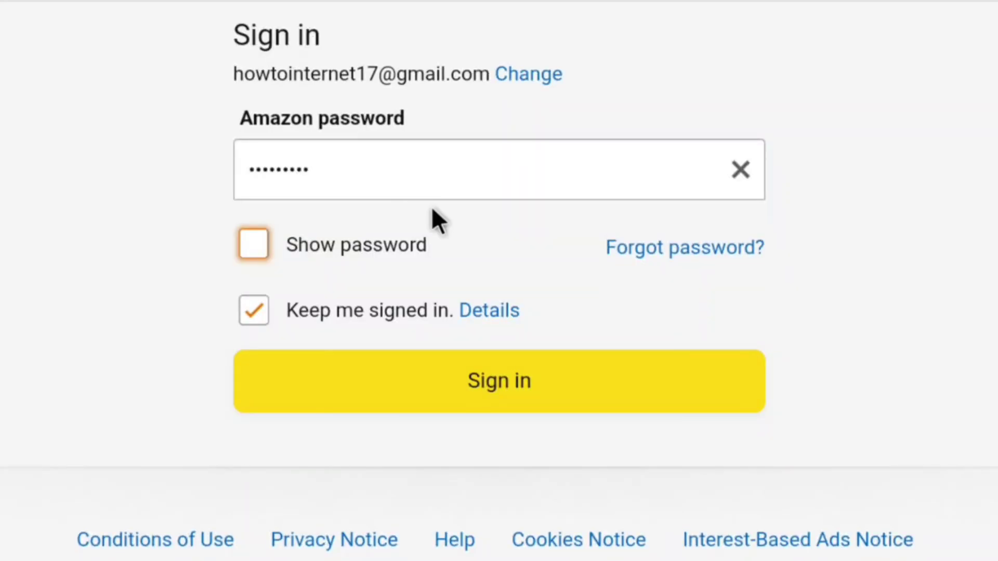
# Sign in, then enter the payee's name and first address line.
pyautogui.click(476, 389)
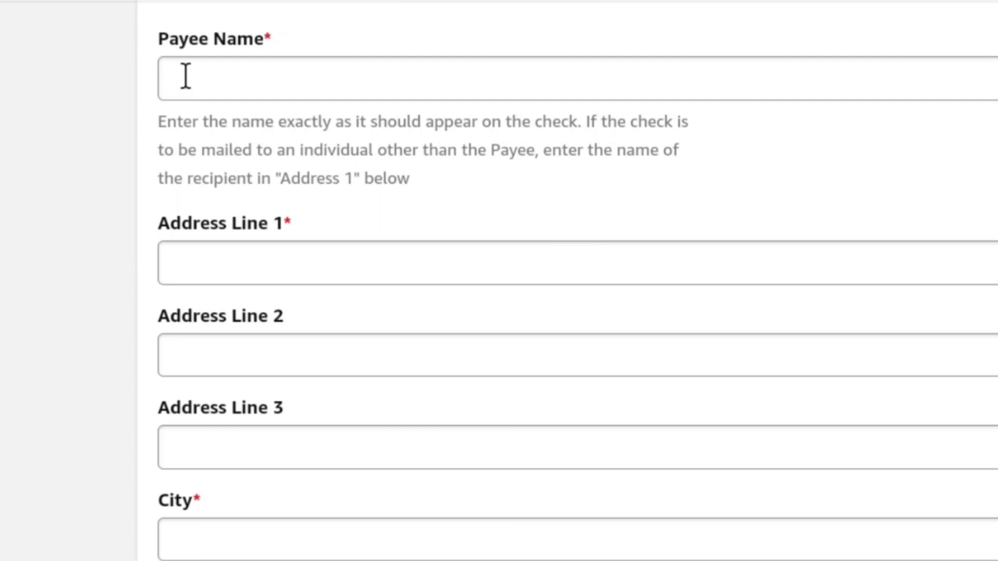
pyautogui.click(239, 51)
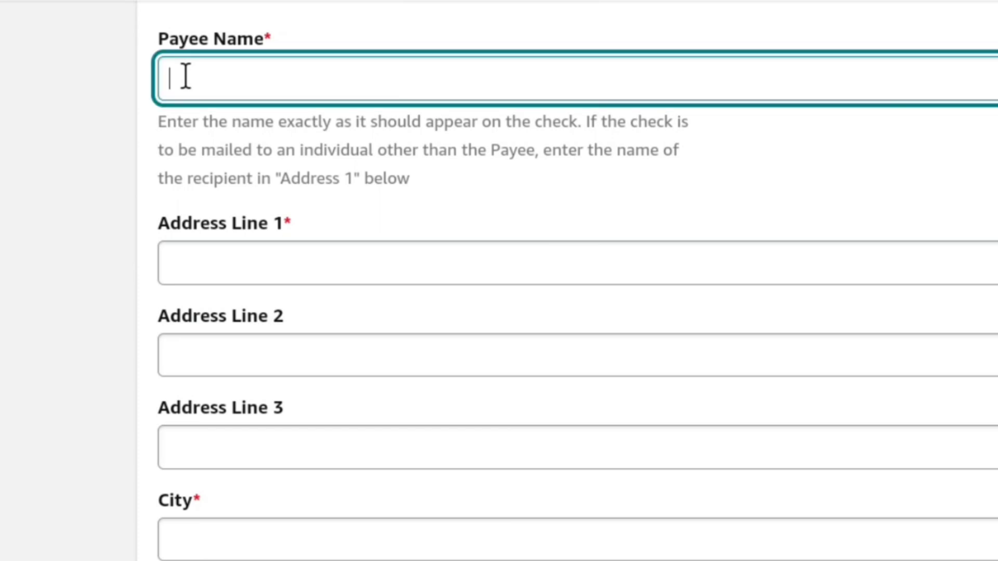
pyautogui.click(242, 261)
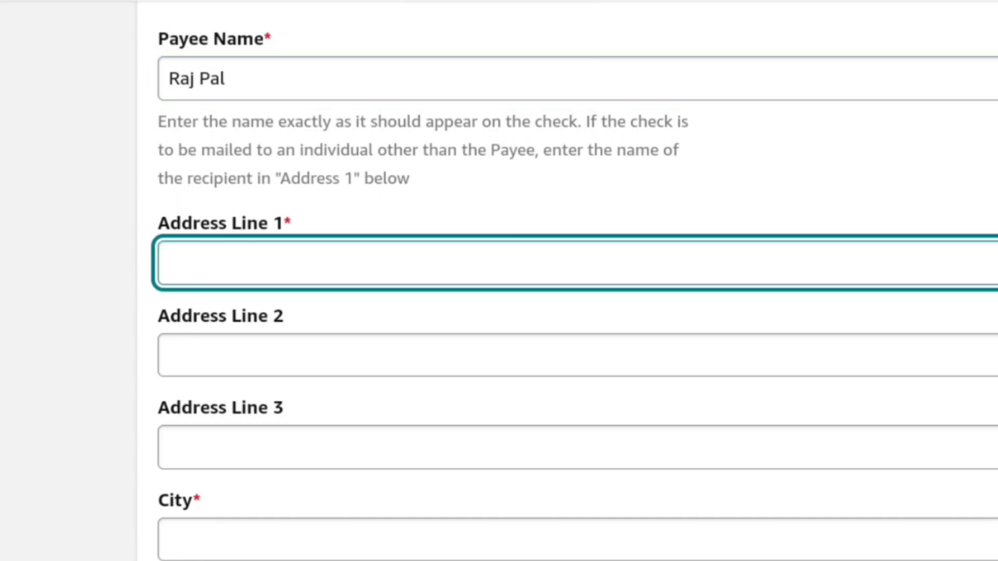
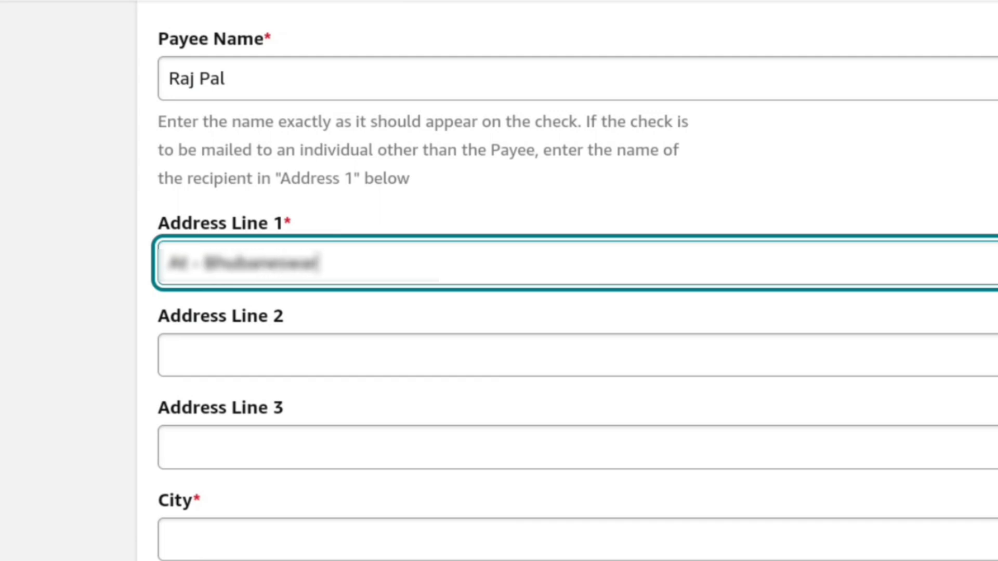
# Fill in the payee's city, state or region, and postal code.
pyautogui.click(248, 345)
pyautogui.click(281, 438)
pyautogui.scroll(-3, 281, 438)
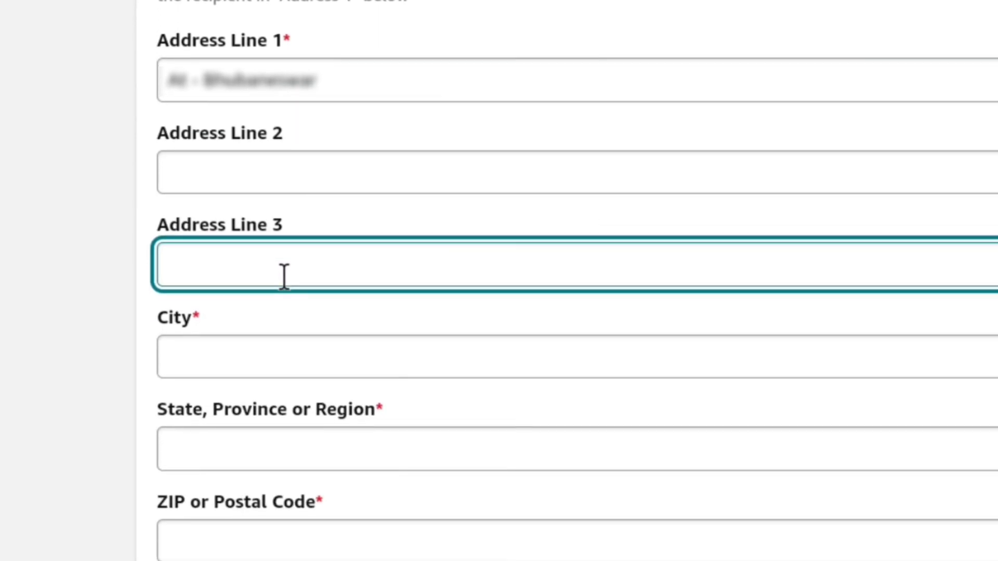
pyautogui.click(238, 335)
pyautogui.write('Bhubaneswar')
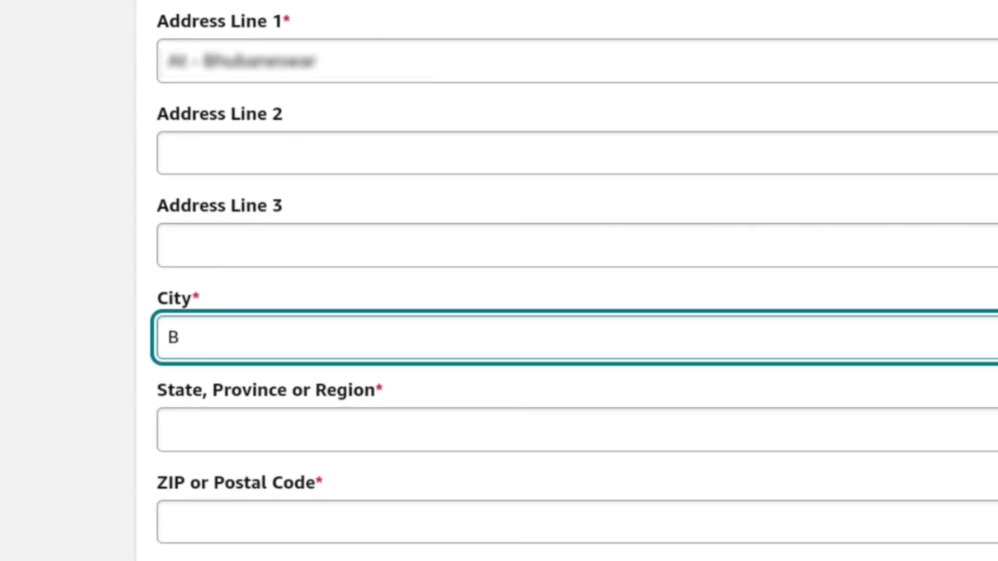
pyautogui.click(223, 432)
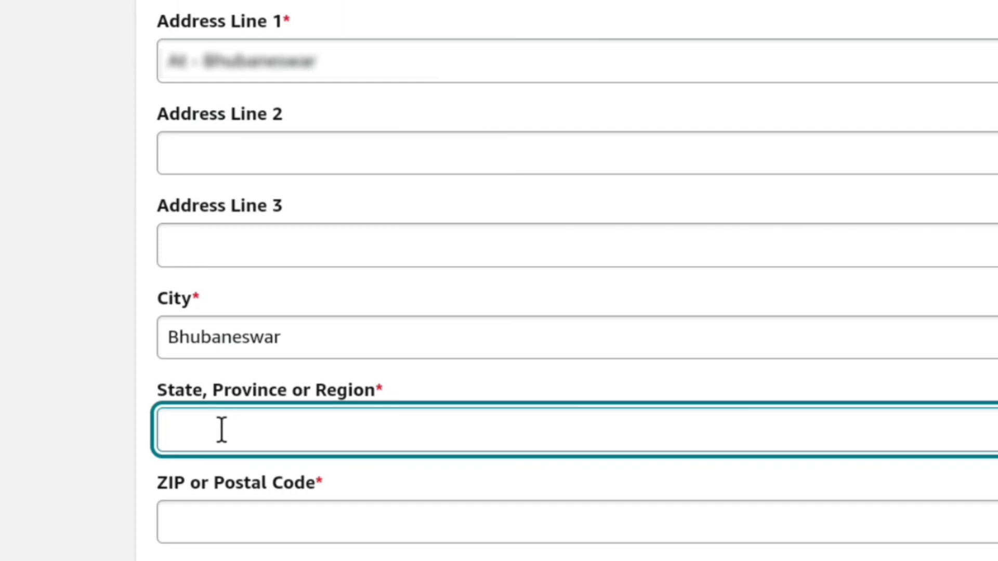
pyautogui.write('Odisha')
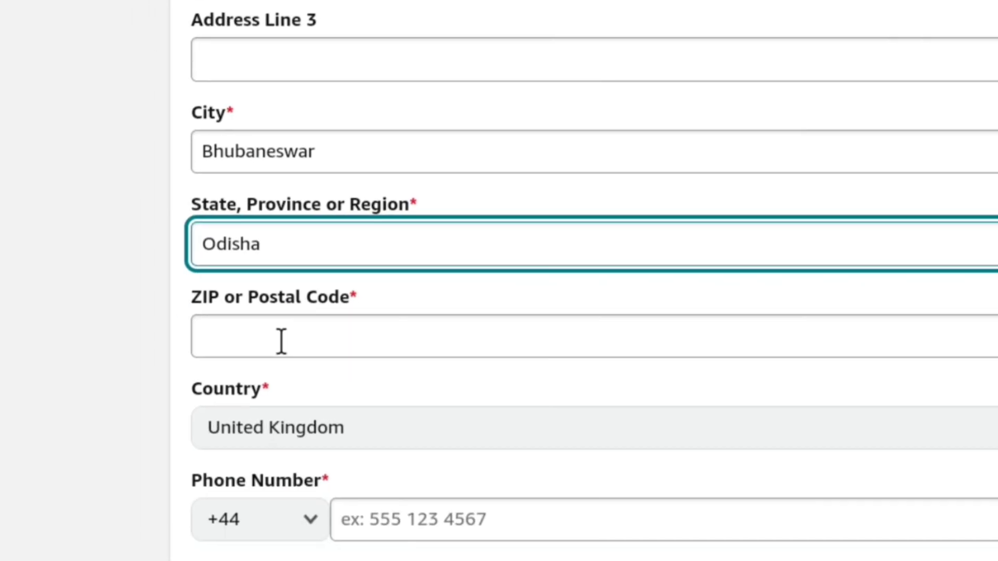
pyautogui.press('Tab')
pyautogui.write('751001')
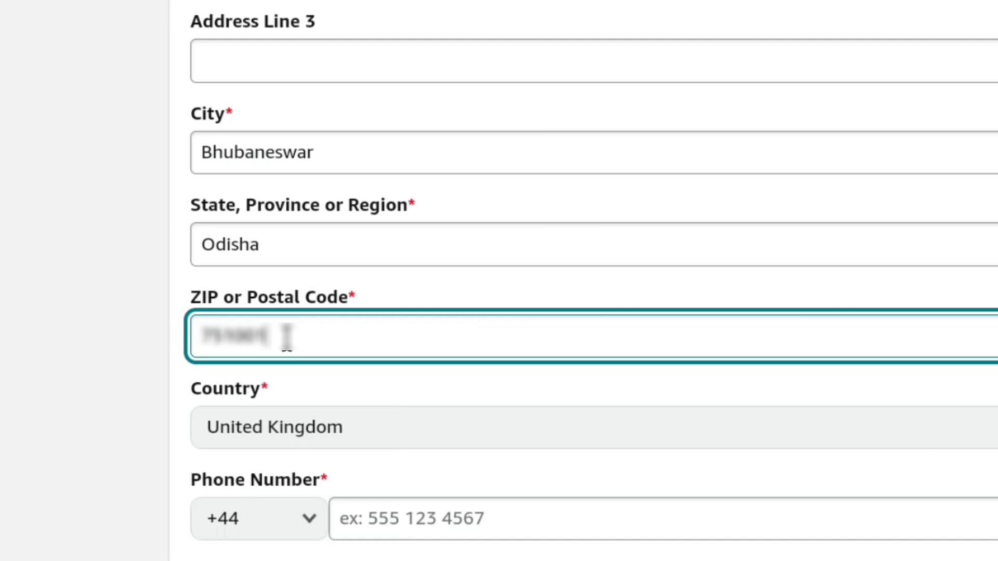
# Set the country to India and enter the payee's phone number with the +91 code.
pyautogui.click(426, 432)
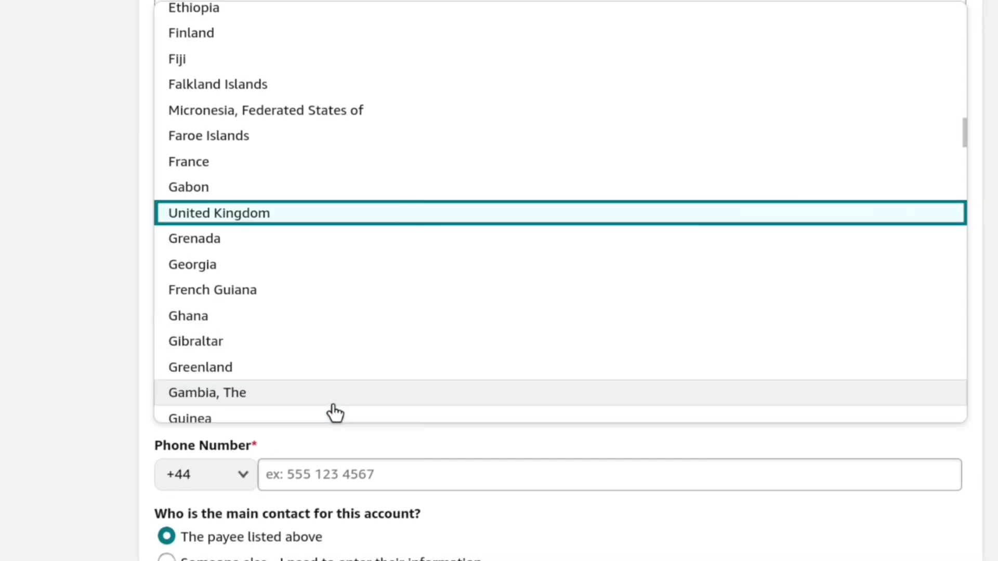
pyautogui.scroll(-10, 343, 198)
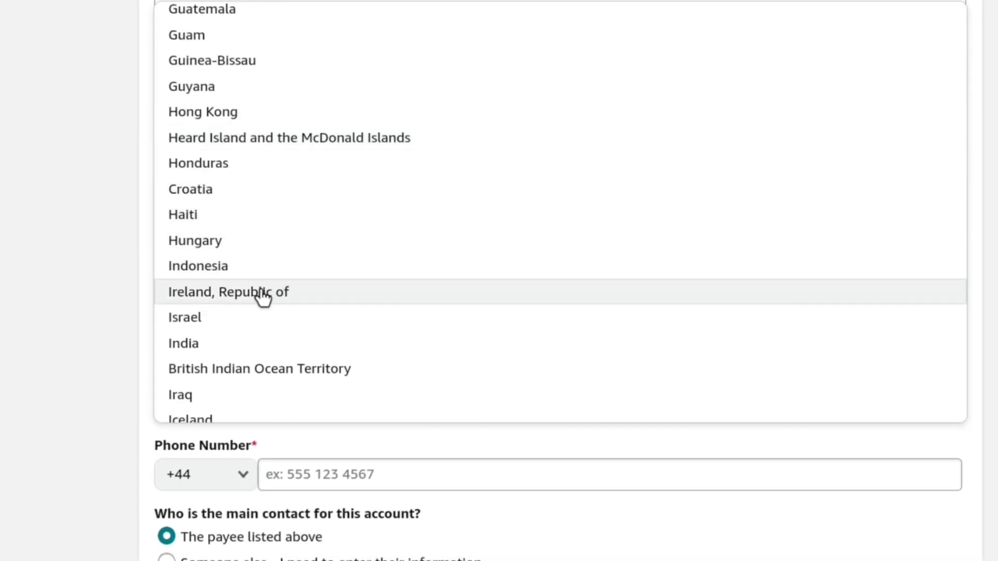
pyautogui.click(244, 343)
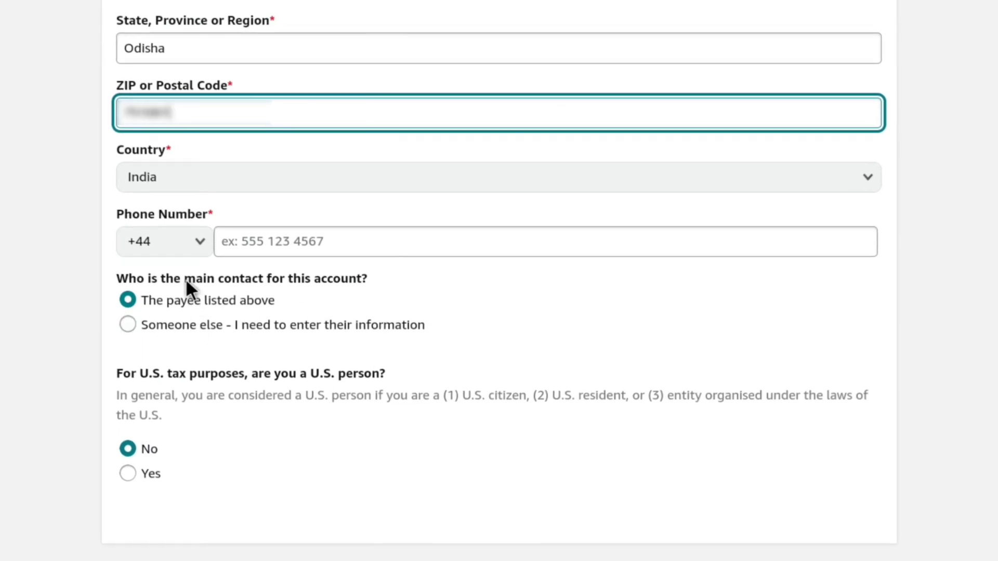
pyautogui.click(183, 254)
pyautogui.scroll(-10, 169, 244)
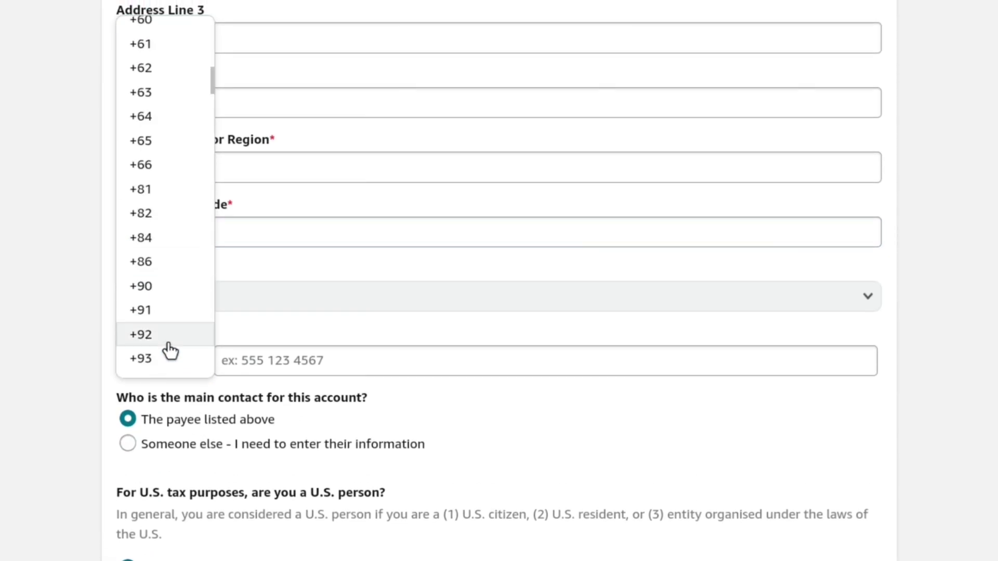
pyautogui.click(166, 320)
pyautogui.click(263, 353)
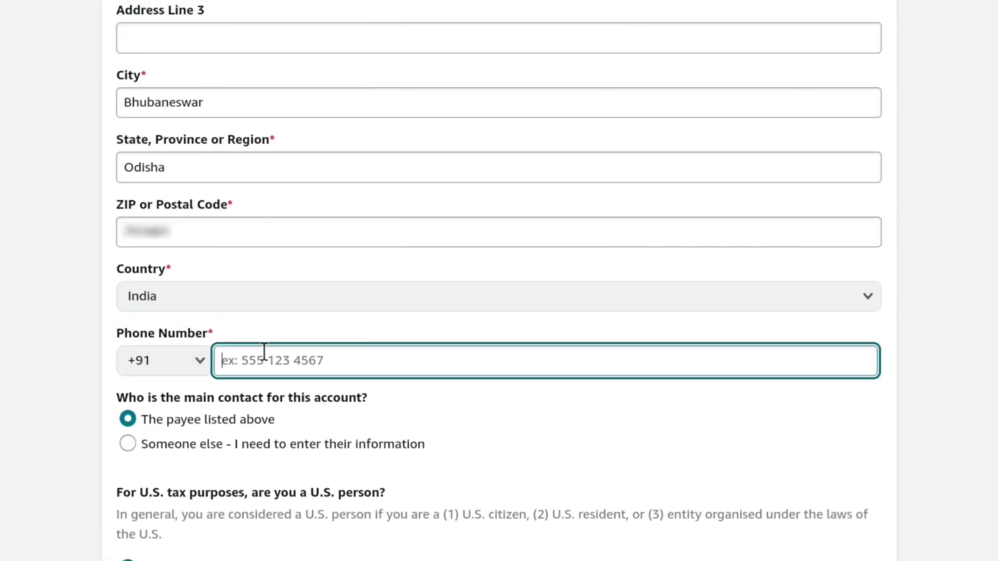
pyautogui.write('9876543210')
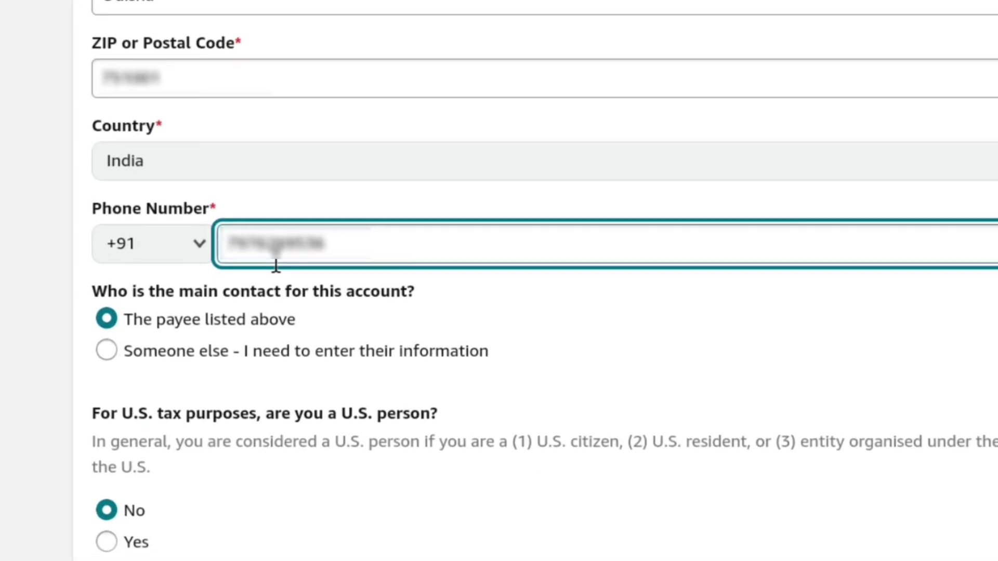
# Keep the payee as the main contact after briefly toggling to someone else.
pyautogui.click(107, 318)
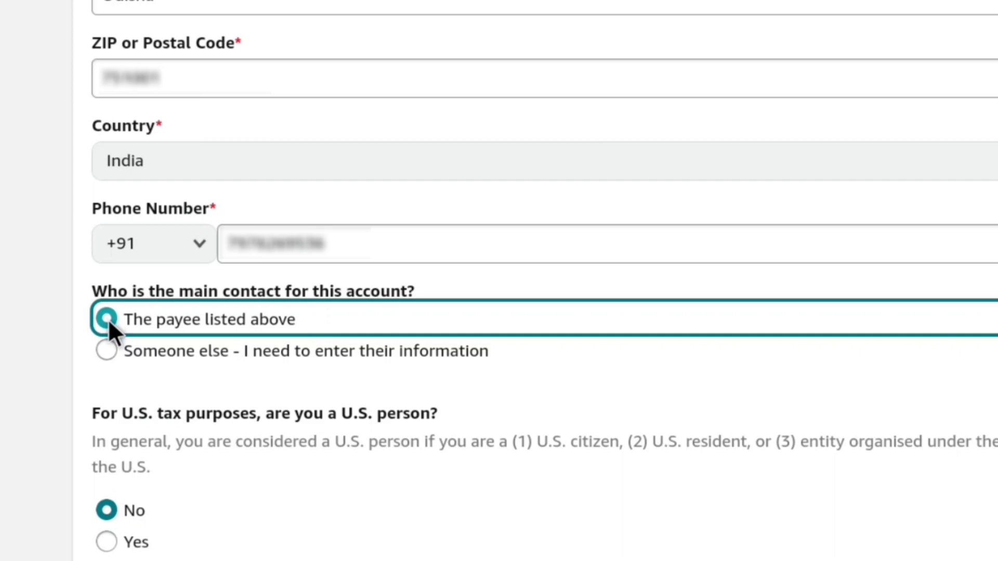
pyautogui.click(108, 350)
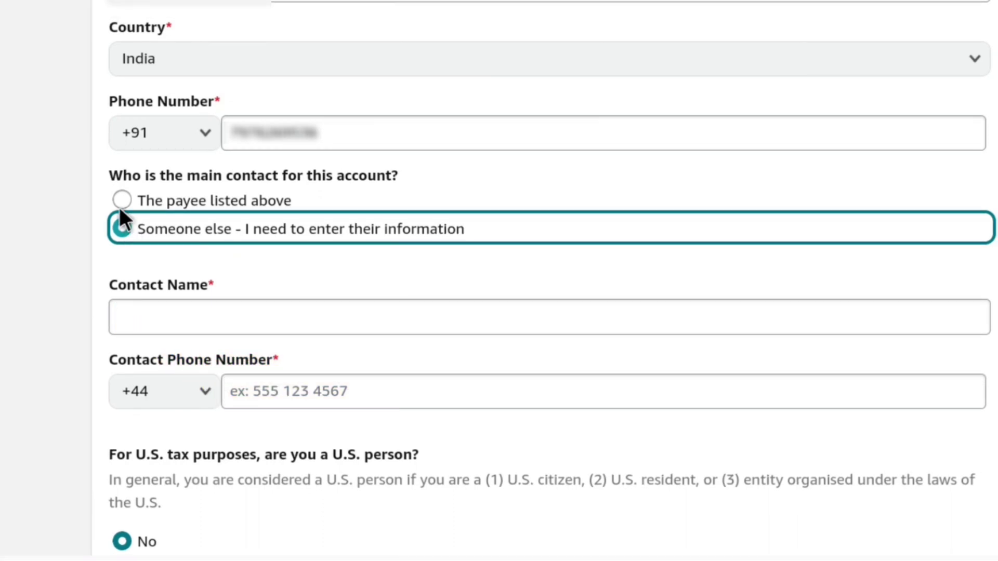
pyautogui.click(120, 199)
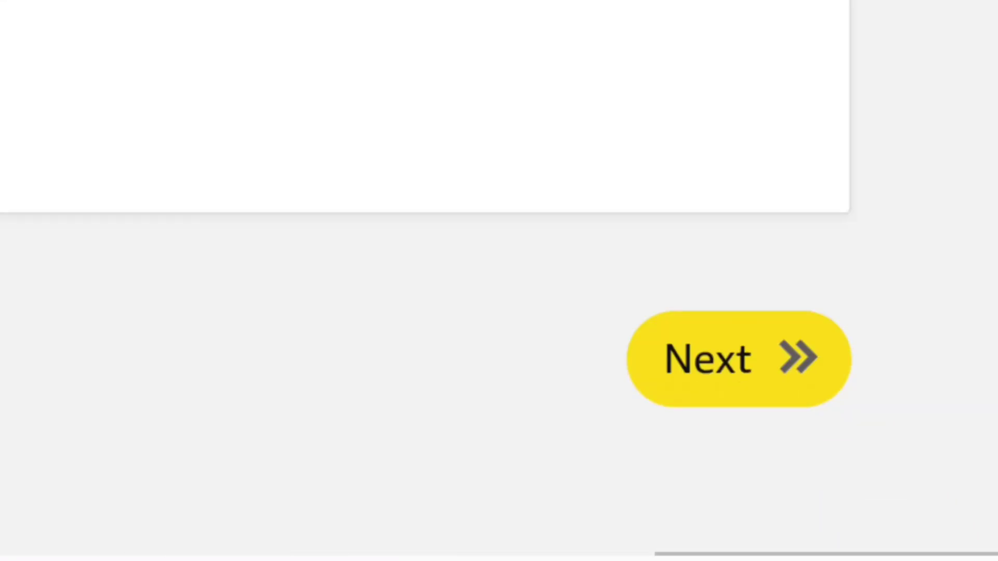
# Paste the YouTube channel URL as a website, add it to the list, and continue.
pyautogui.click(636, 330)
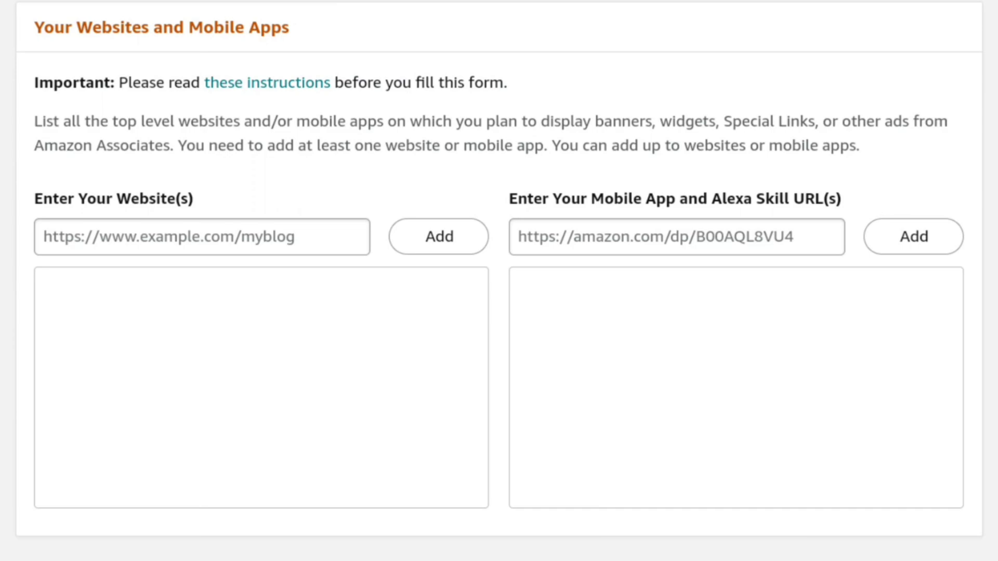
pyautogui.click(70, 235)
pyautogui.rightClick(71, 237)
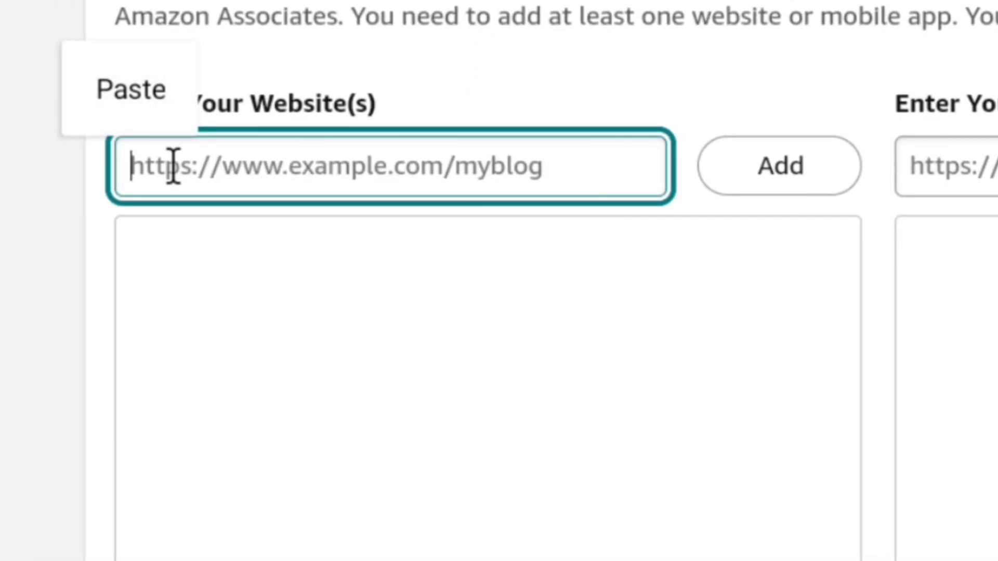
pyautogui.click(126, 86)
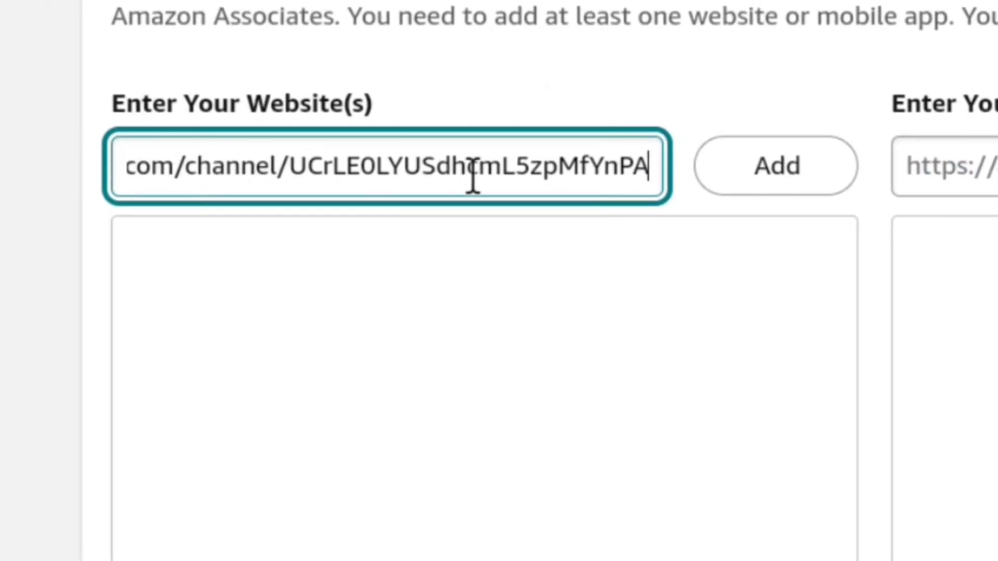
pyautogui.click(797, 188)
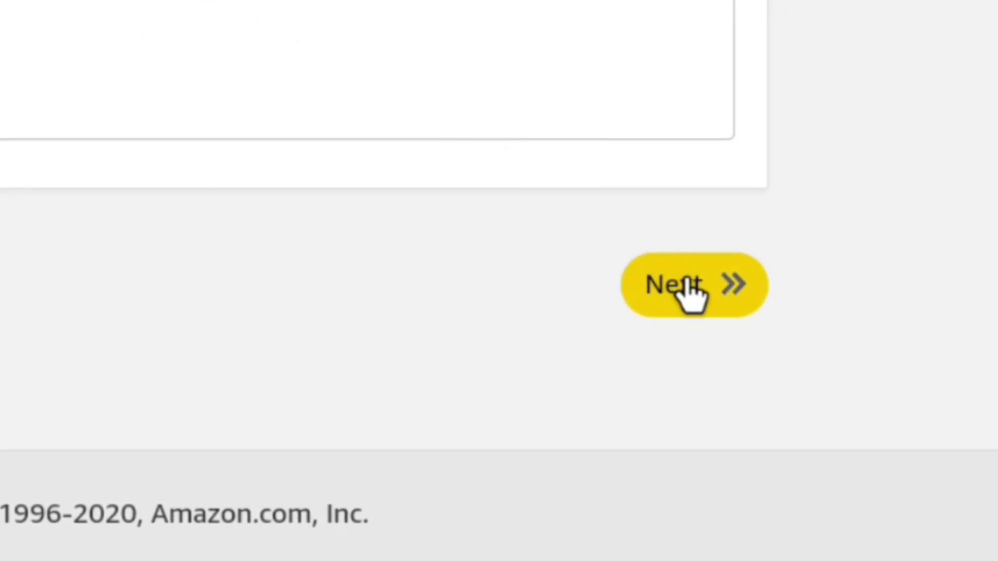
pyautogui.click(824, 492)
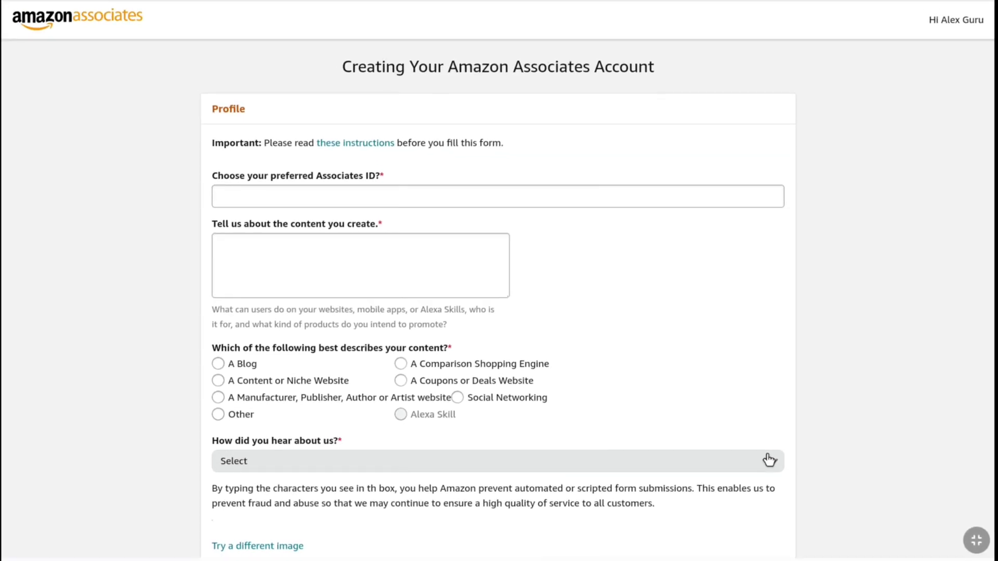
# Enter a preferred Associates ID and paste a prepared content description.
pyautogui.click(248, 195)
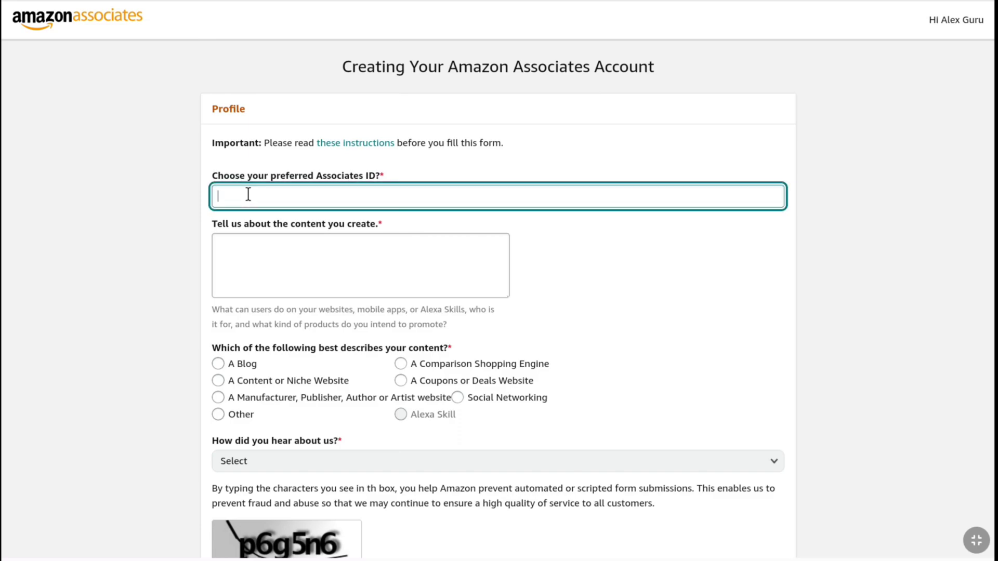
pyautogui.write('Howtointernet19')
pyautogui.click(230, 250)
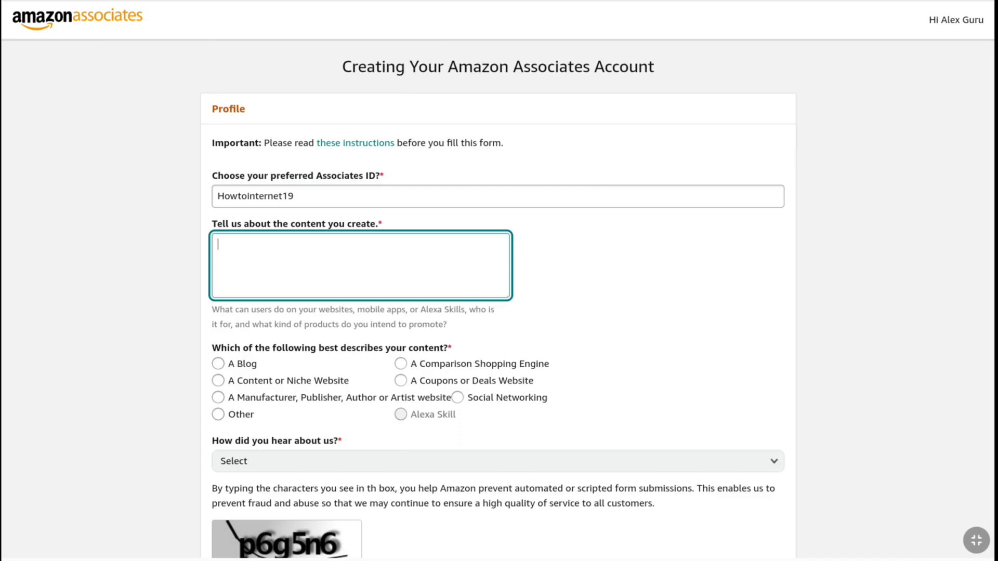
pyautogui.write('I create "how to" tutorials on various websites, tools, services, apps, and social media platforms, providing easy to follow guides for viewers')
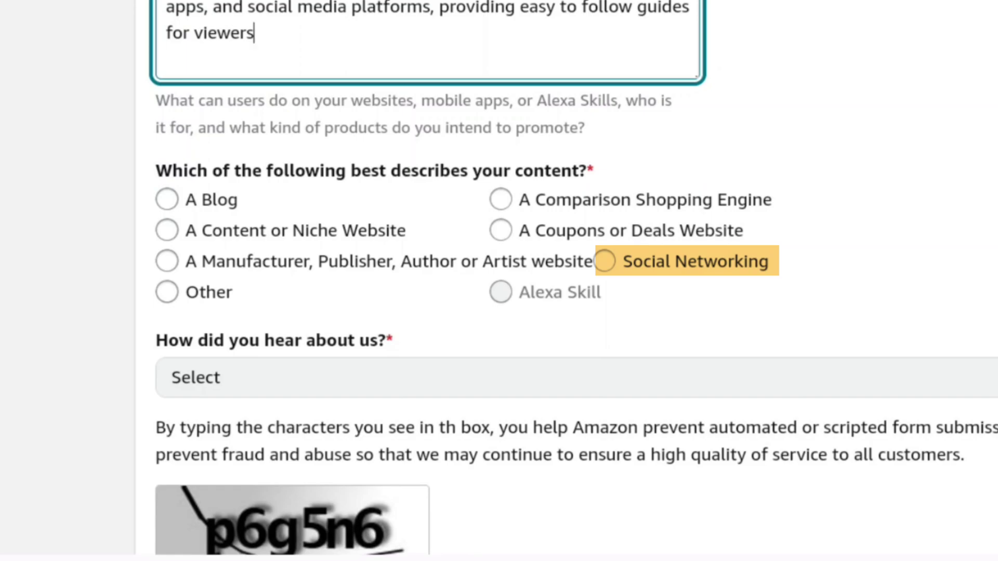
# Mark the content as Social Networking and pick 'From the Amazon.co.uk Site' as referral source.
pyautogui.click(597, 263)
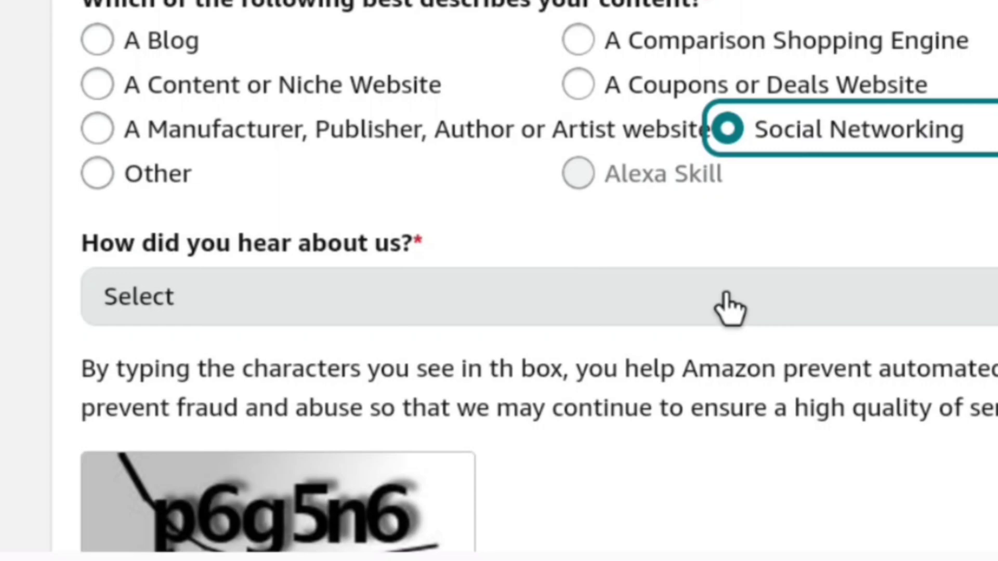
pyautogui.click(729, 310)
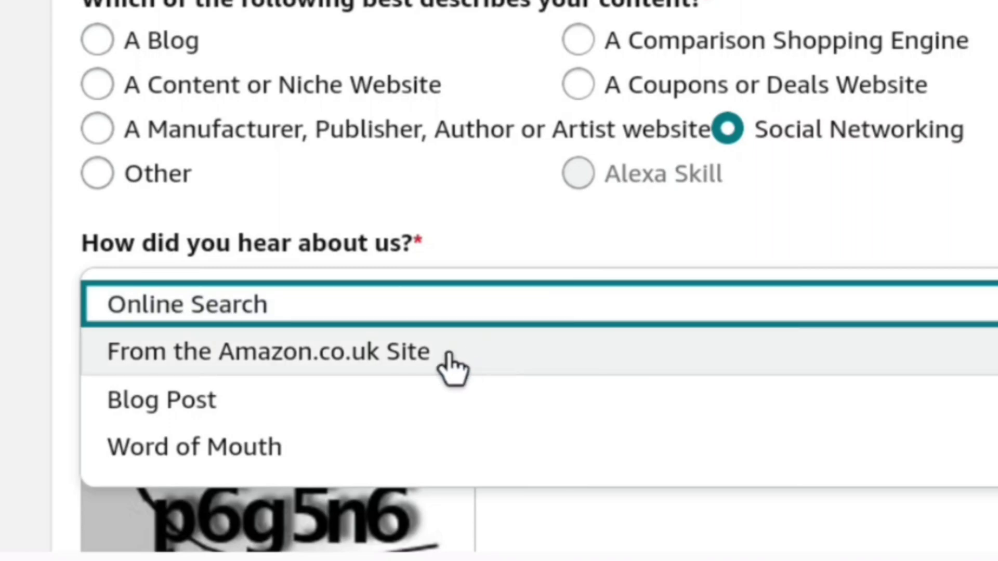
pyautogui.click(450, 365)
# Type the captcha characters and accept the Associates Programme Operating Agreement.
pyautogui.scroll(-2, 519, 323)
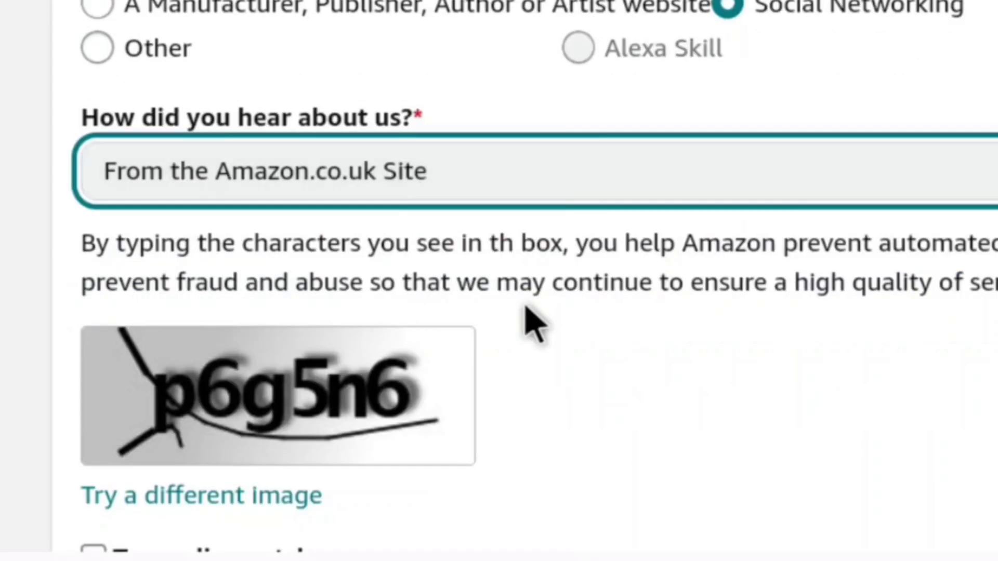
pyautogui.scroll(-6, 530, 323)
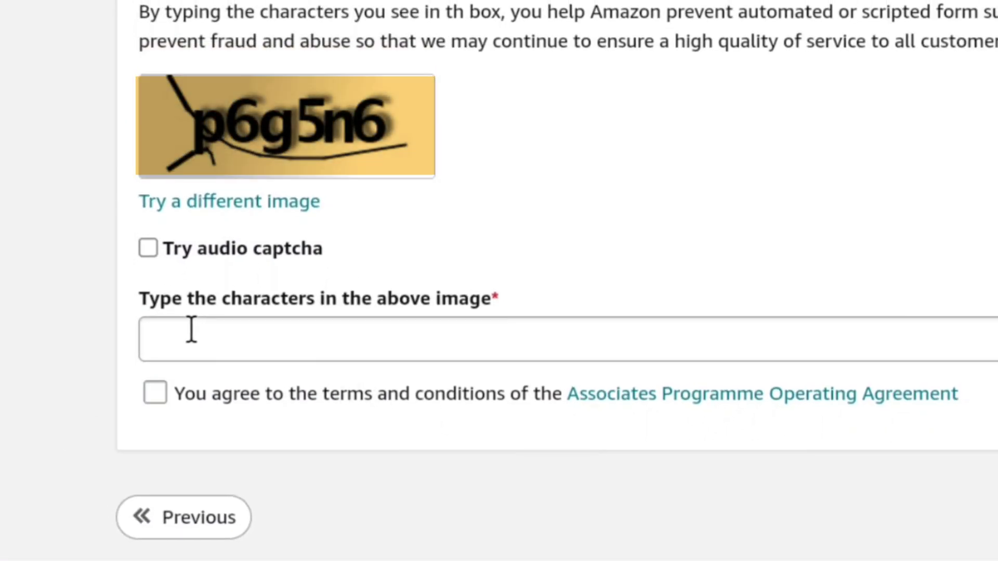
pyautogui.click(191, 330)
pyautogui.write('p6g5n6')
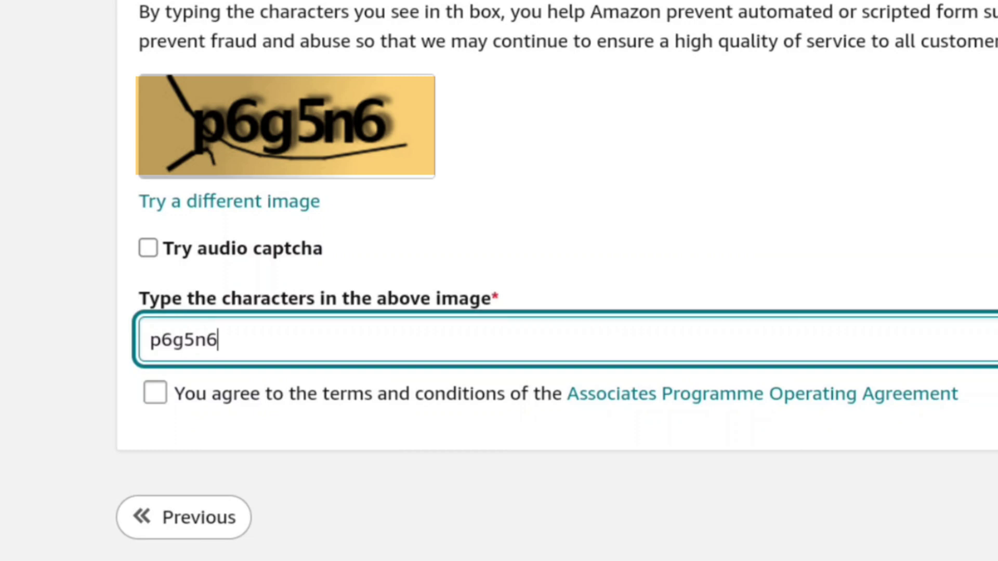
pyautogui.press('BackSpace')
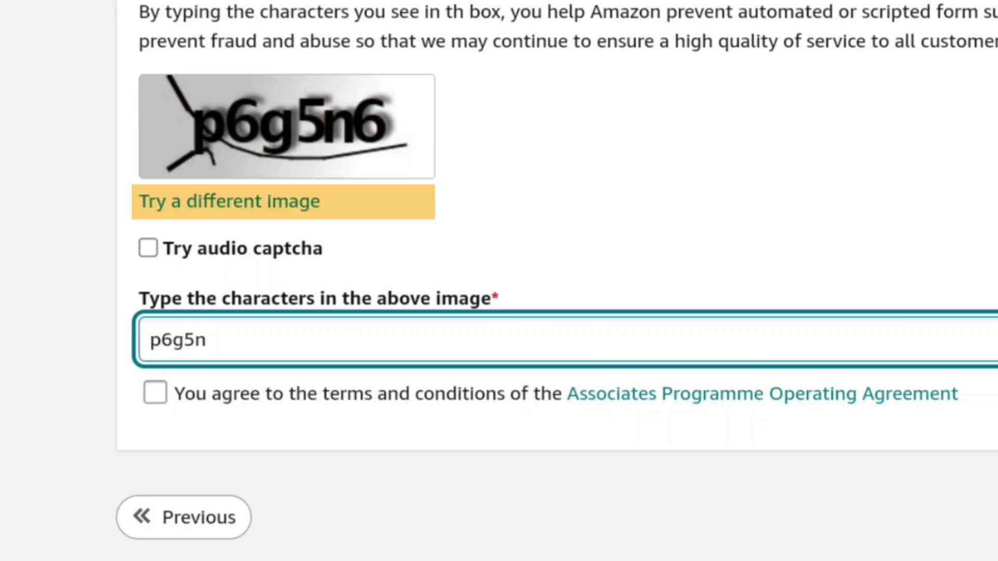
pyautogui.write('6')
pyautogui.press('BackSpace')
pyautogui.write('6')
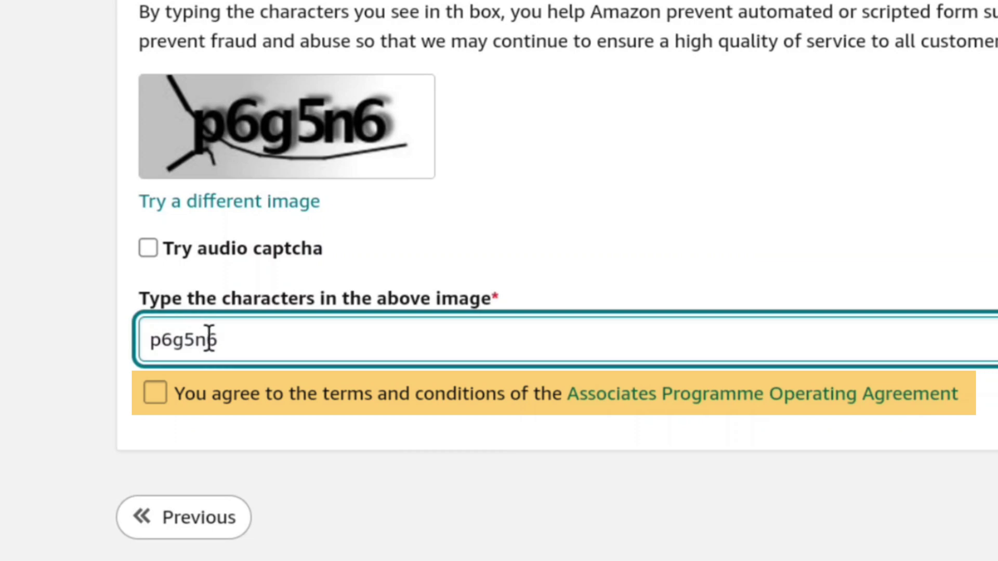
pyautogui.click(154, 393)
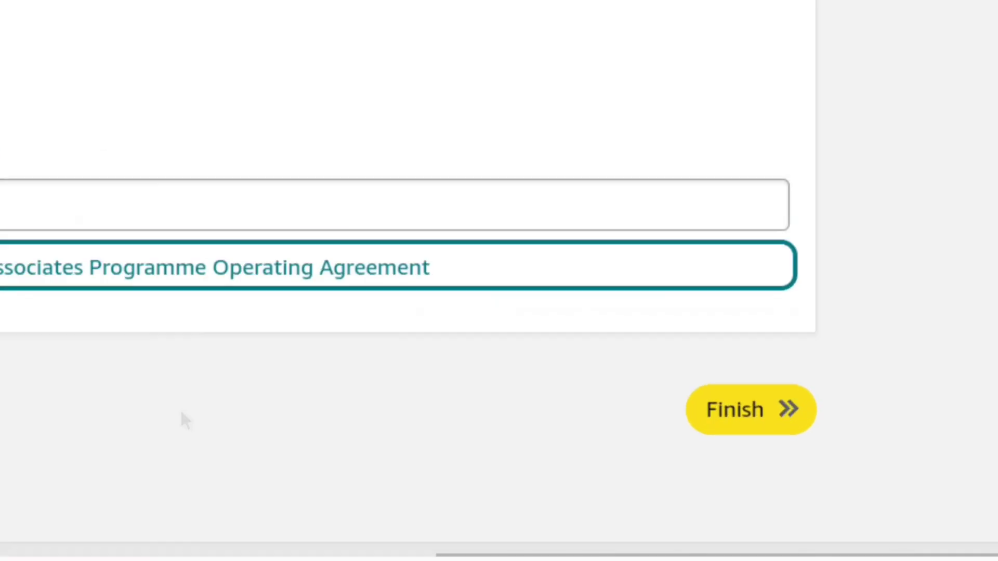
# Submit the application and choose Later for payment and tax information.
pyautogui.click(593, 348)
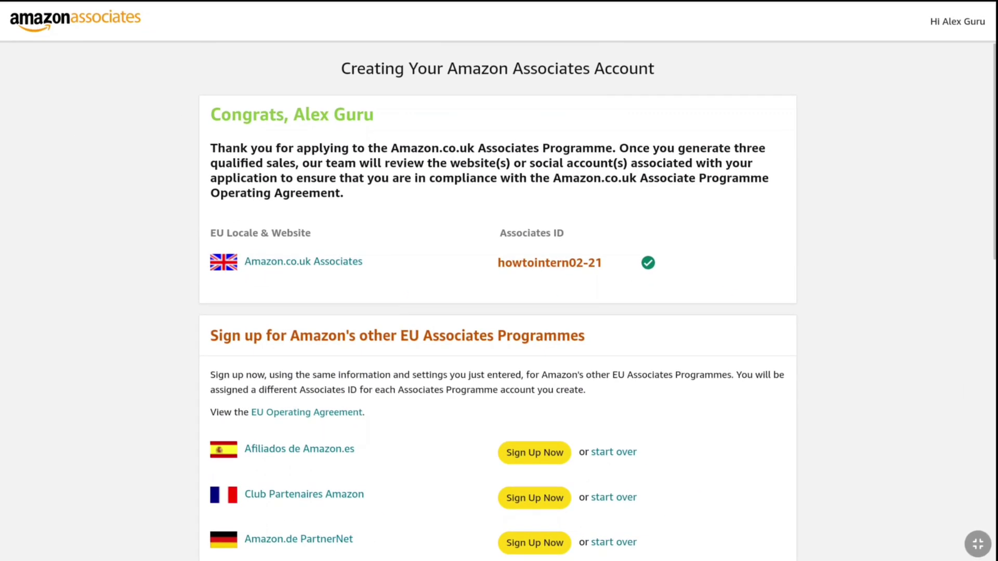
pyautogui.scroll(-9, 557, 385)
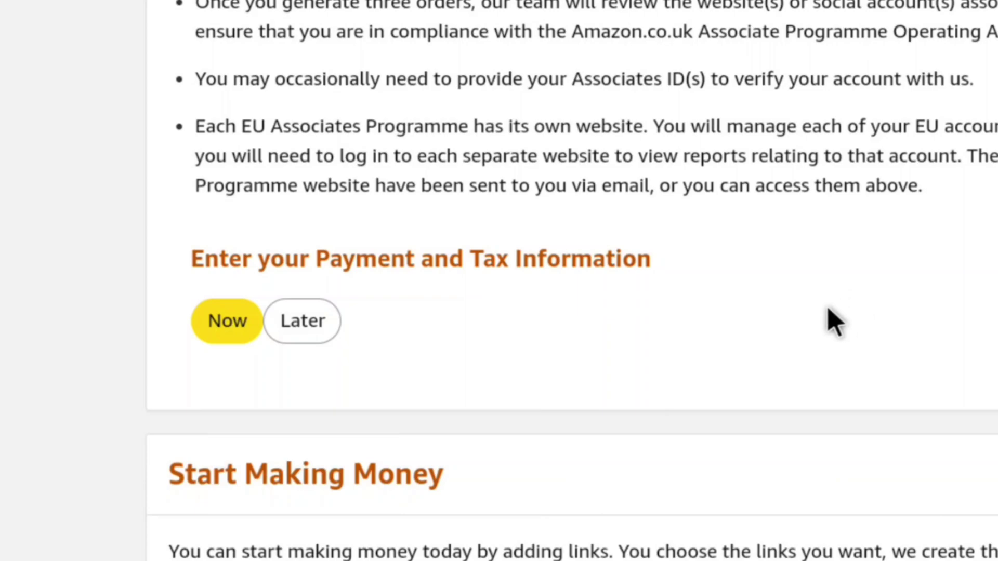
pyautogui.click(299, 327)
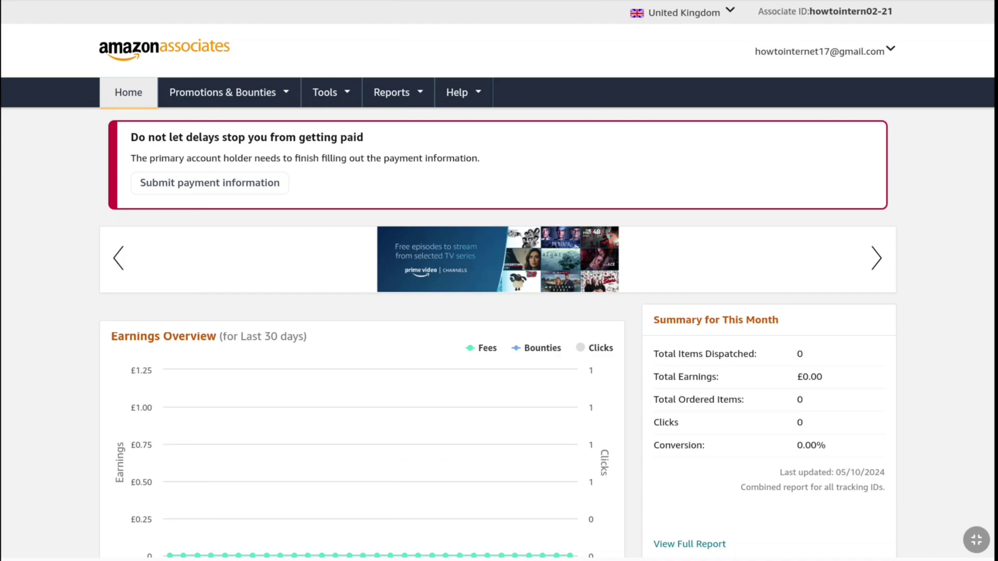
pyautogui.scroll(-5, 342, 314)
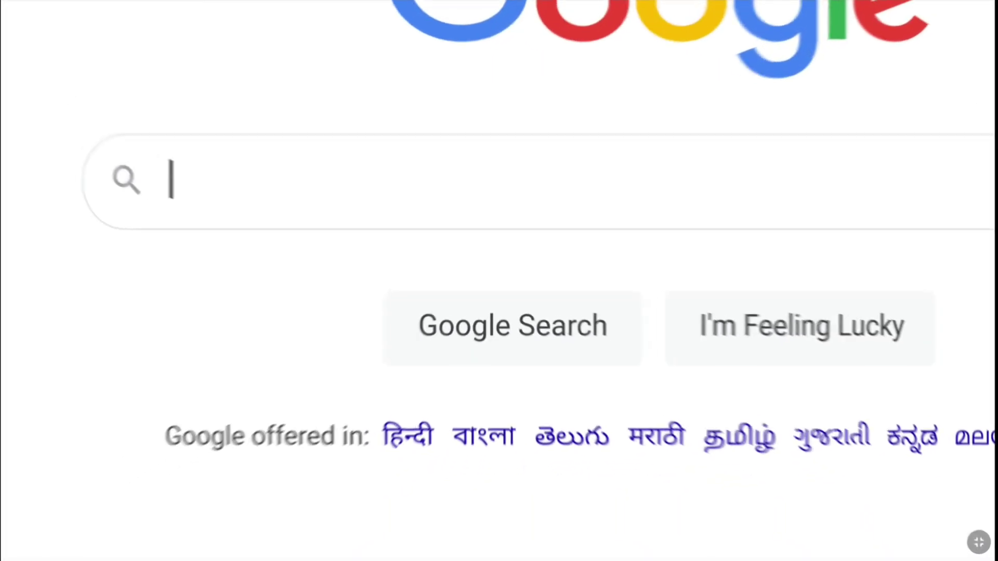
# Search Google for 'Amazon UK' and go to the Amazon.co.uk result.
pyautogui.write('Amazon UK')
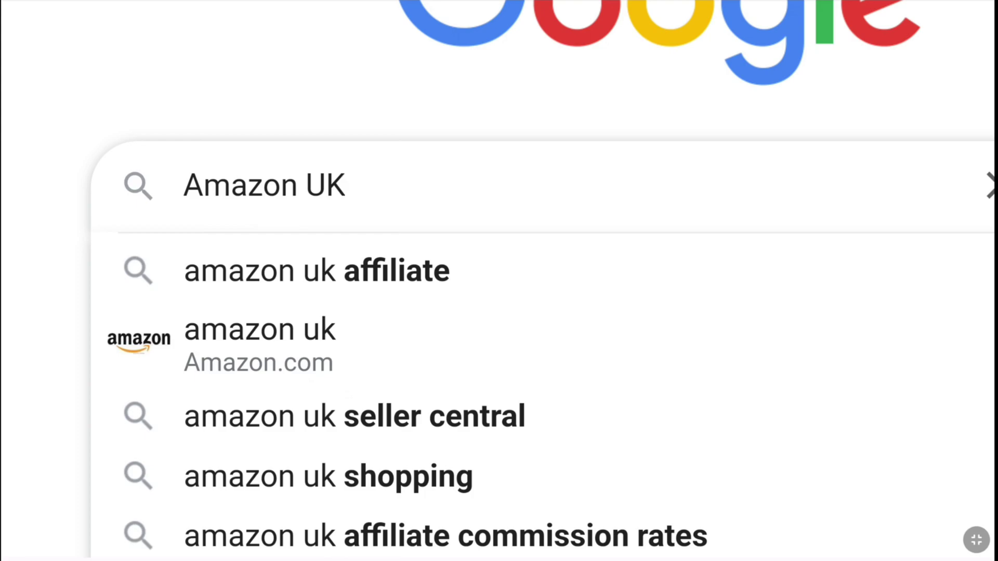
pyautogui.press('Return')
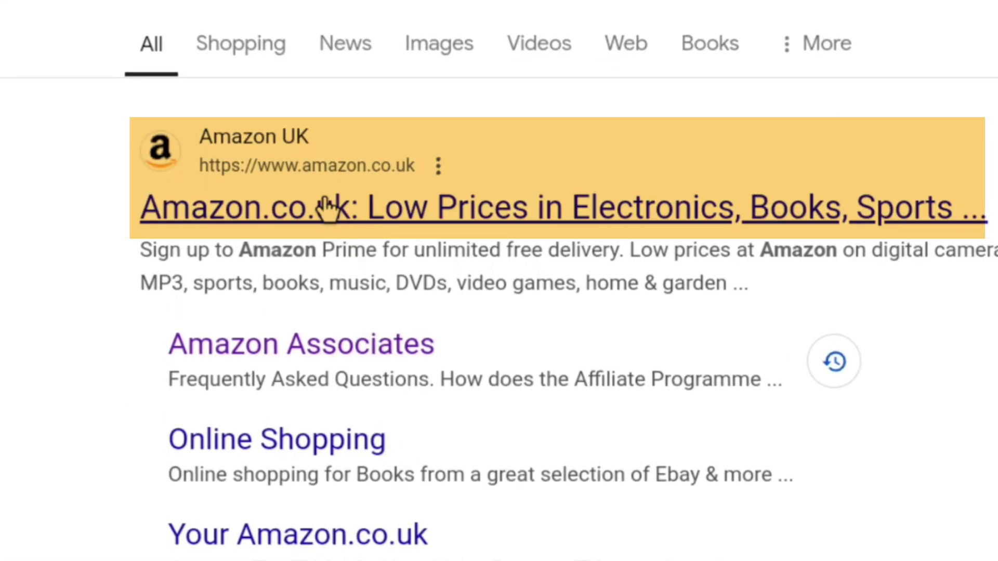
pyautogui.click(326, 208)
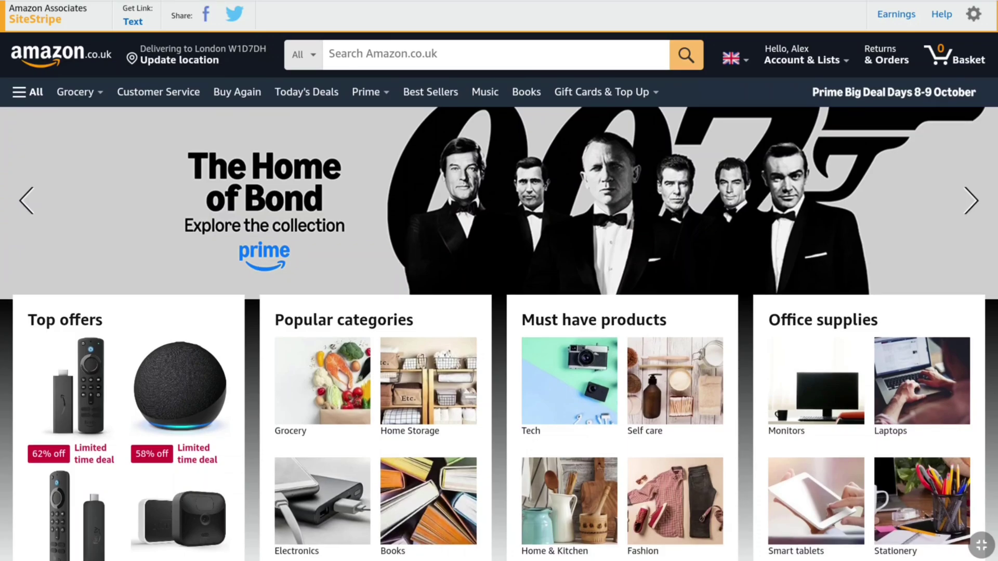
# Search Amazon.co.uk for 'HP Laptop' and open the £179.99 HP Chromebook 14" product page.
pyautogui.click(358, 54)
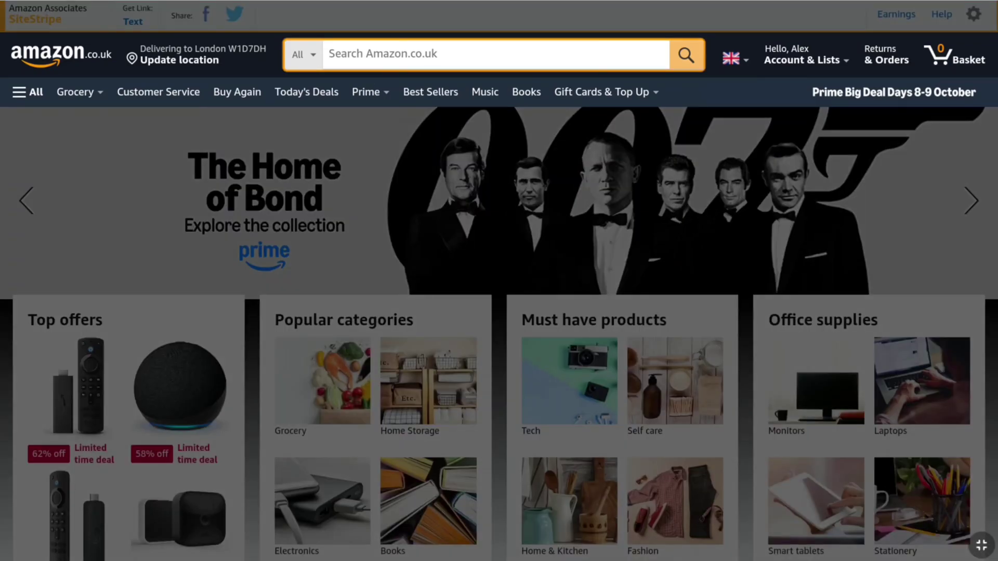
pyautogui.write('HP Laptop')
pyautogui.press('Return')
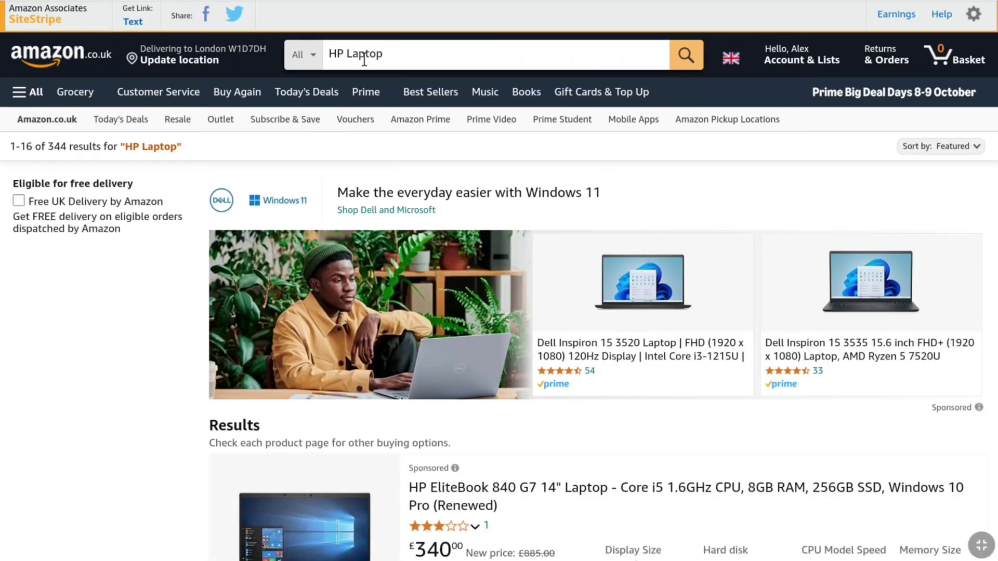
pyautogui.scroll(-15, 478, 211)
pyautogui.click(478, 211)
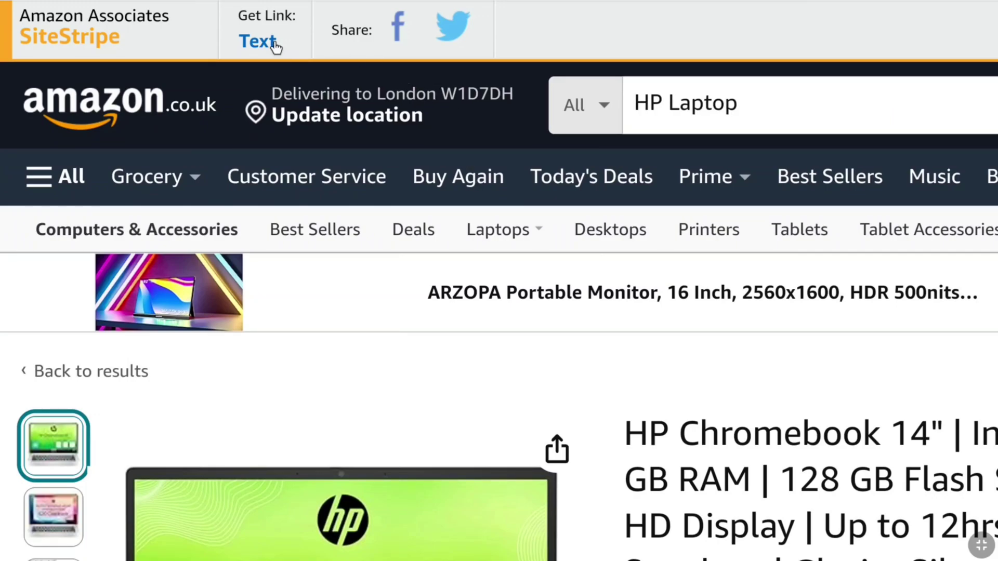
# Get a SiteStripe text link for the Chromebook, compare full and short versions, keeping the short link.
pyautogui.click(267, 44)
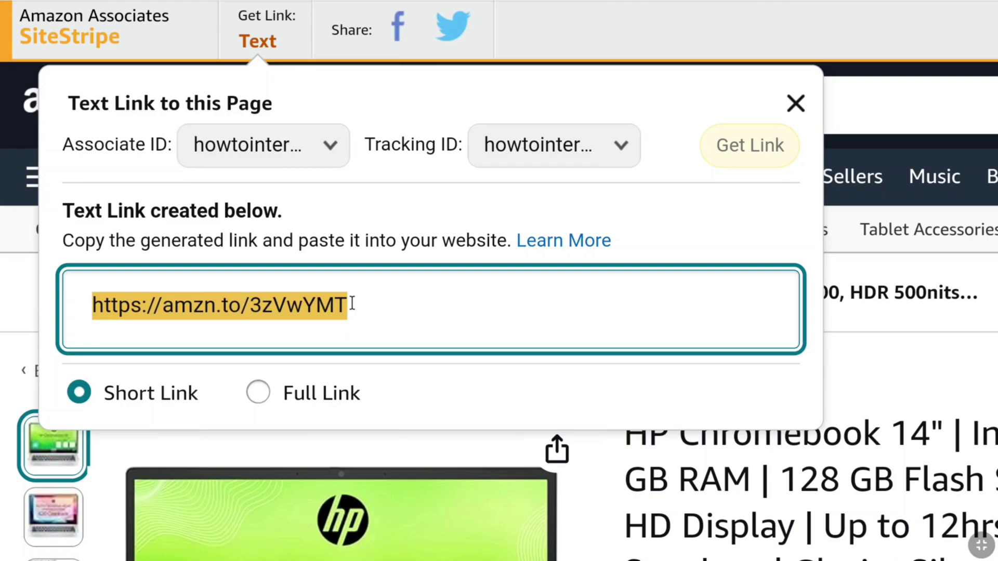
pyautogui.click(259, 393)
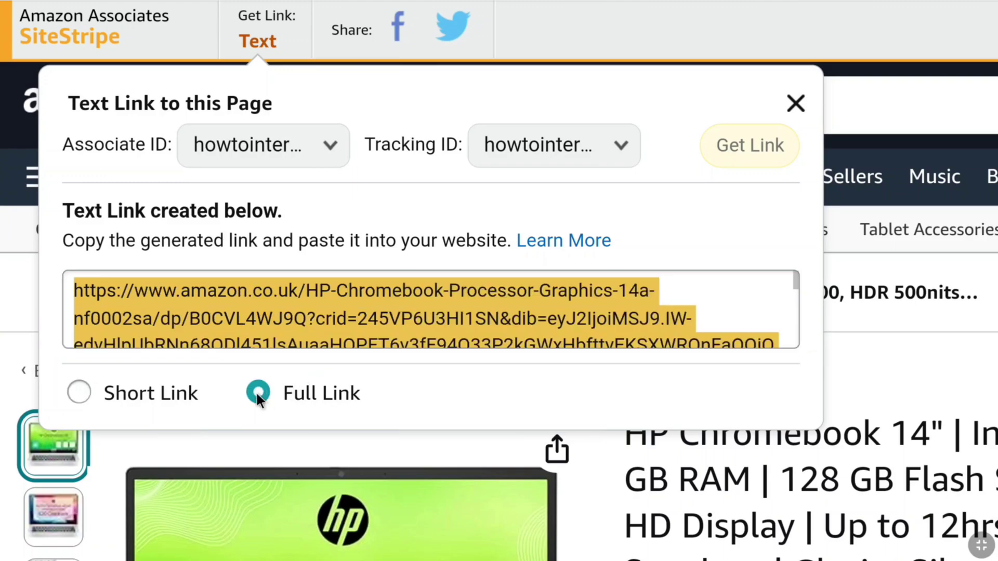
pyautogui.scroll(-5, 361, 304)
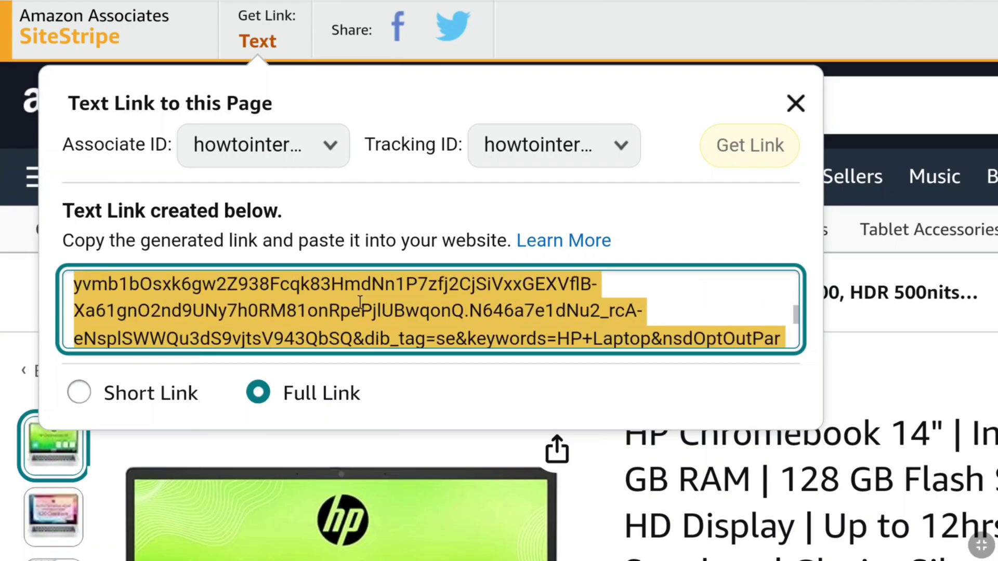
pyautogui.scroll(5, 361, 304)
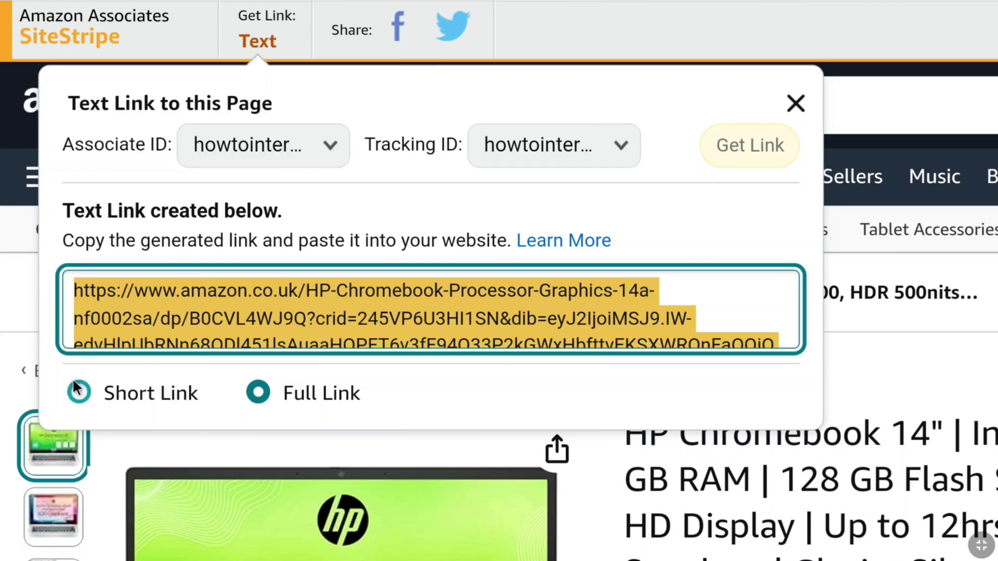
pyautogui.click(79, 393)
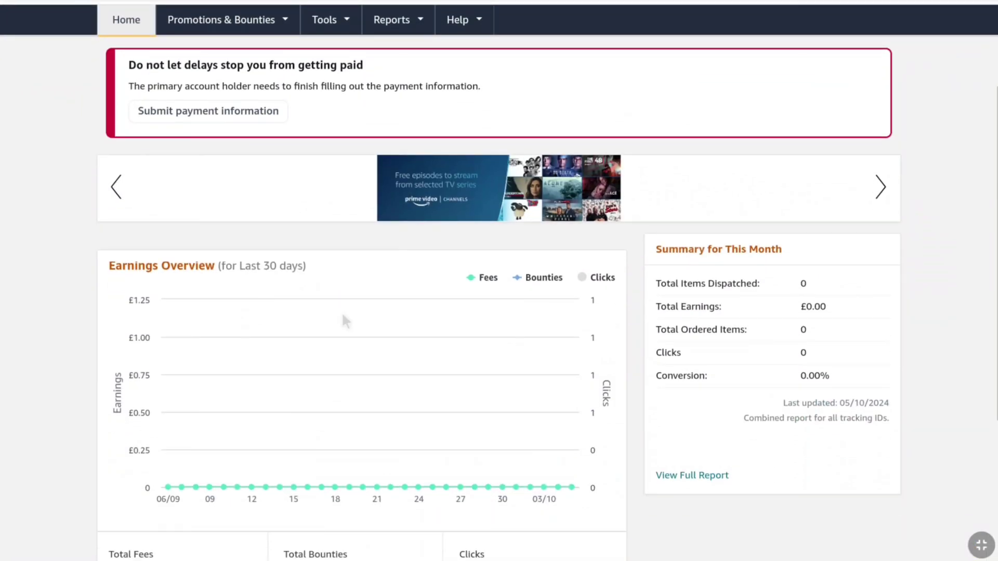
# Scroll the Associates dashboard to review £0.00 earnings, 0 clicks and the payment reminder.
pyautogui.scroll(-3, 342, 311)
pyautogui.scroll(-2, 341, 310)
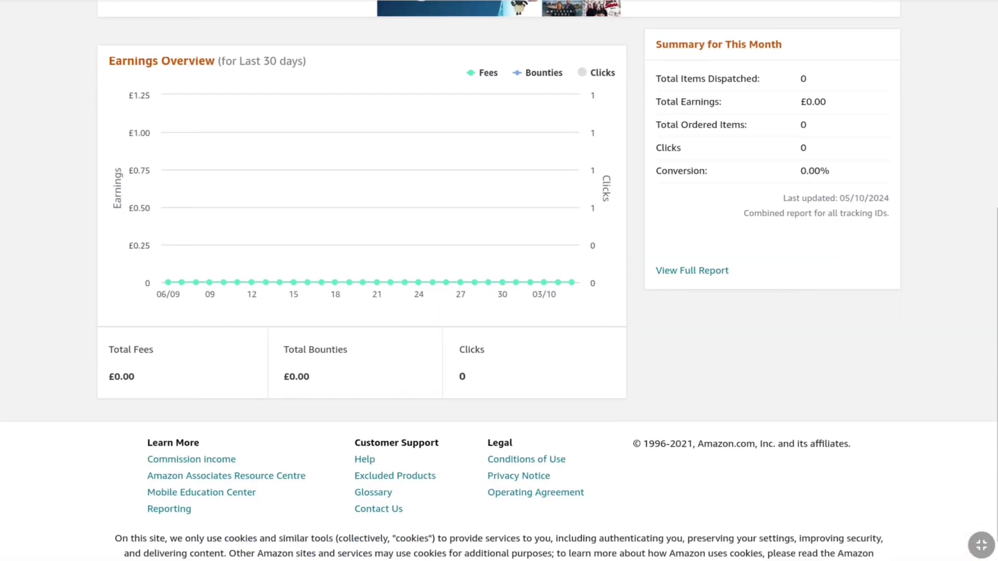
pyautogui.scroll(6, 341, 318)
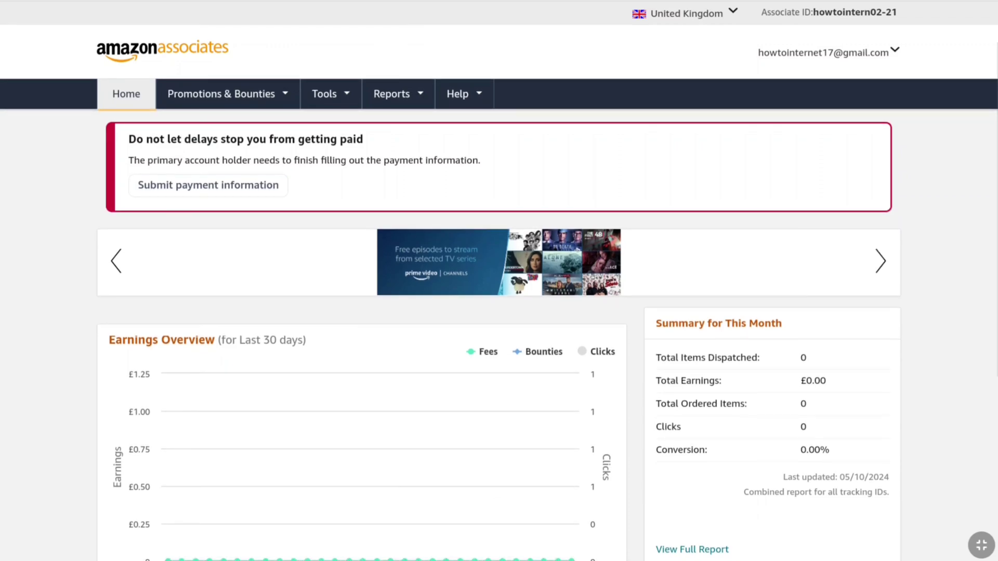